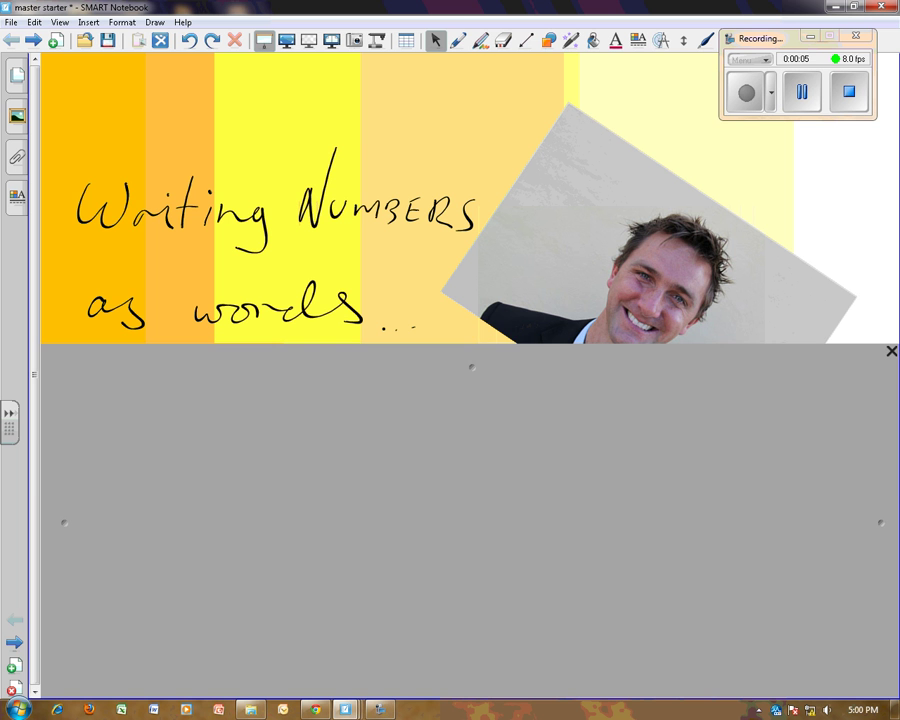
Lower the screen shade to reveal the handwritten example, and mark 3,481 with a blue arrow above it.
left_click_drag(471, 366, 471, 487)
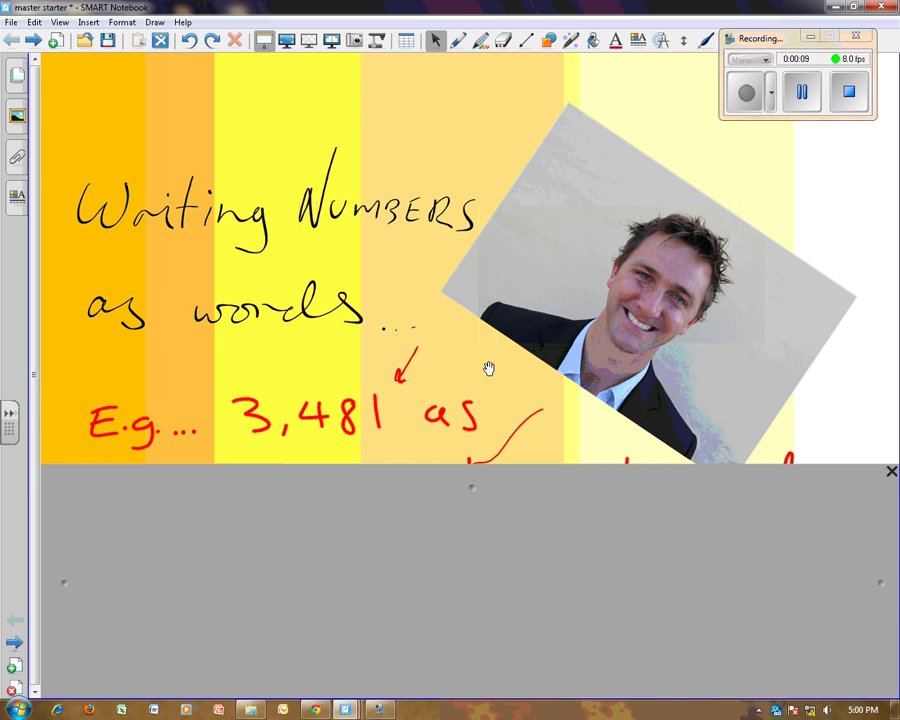
left_click_drag(471, 487, 471, 682)
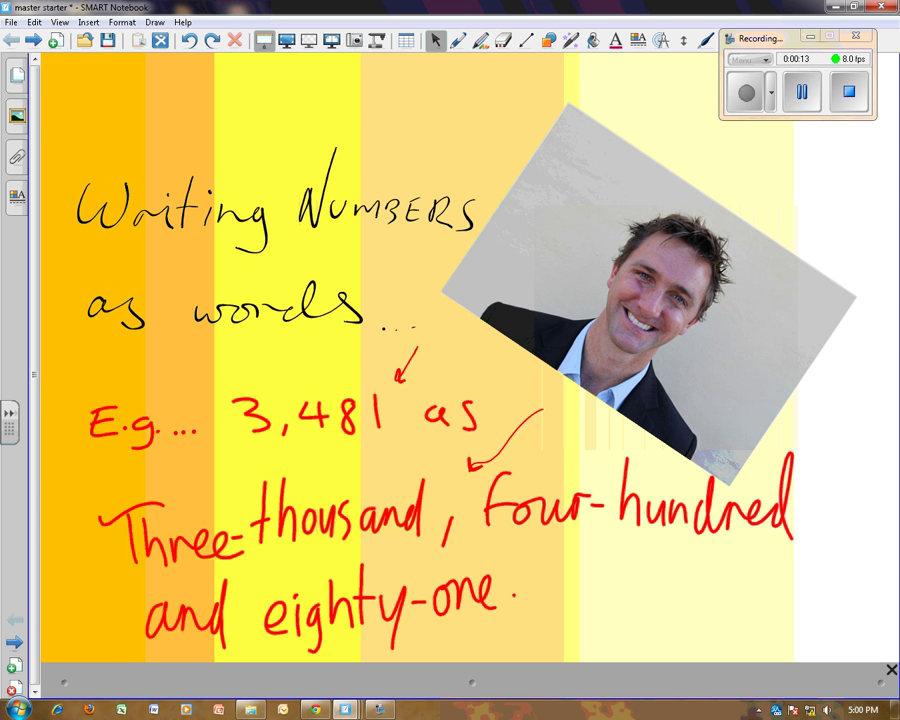
left_click(458, 40)
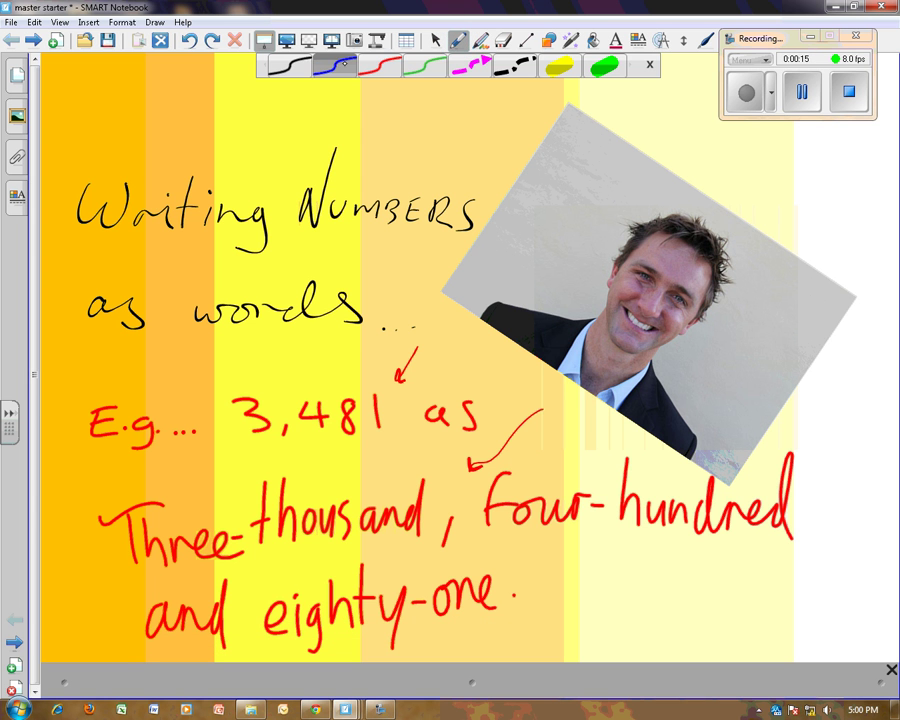
mouse_move(336, 338)
left_mouse_down()
mouse_move(350, 375)
mouse_move(361, 350)
left_mouse_up()
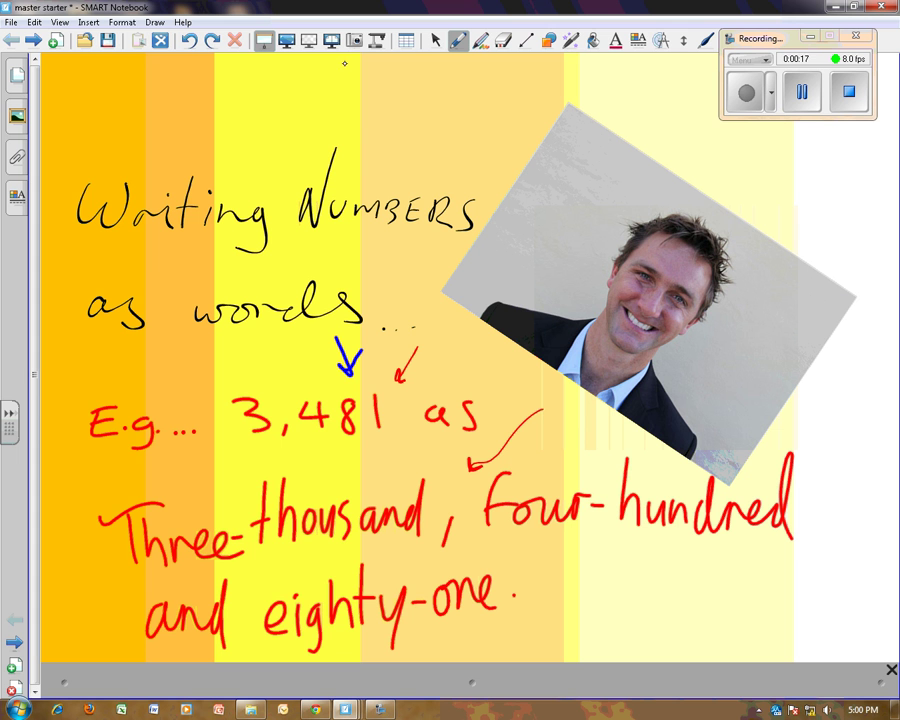
left_click_drag(401, 430, 418, 456)
On the next page, lower the shade below the number 1 and write "One" in red beneath it.
left_click(36, 41)
left_click(458, 42)
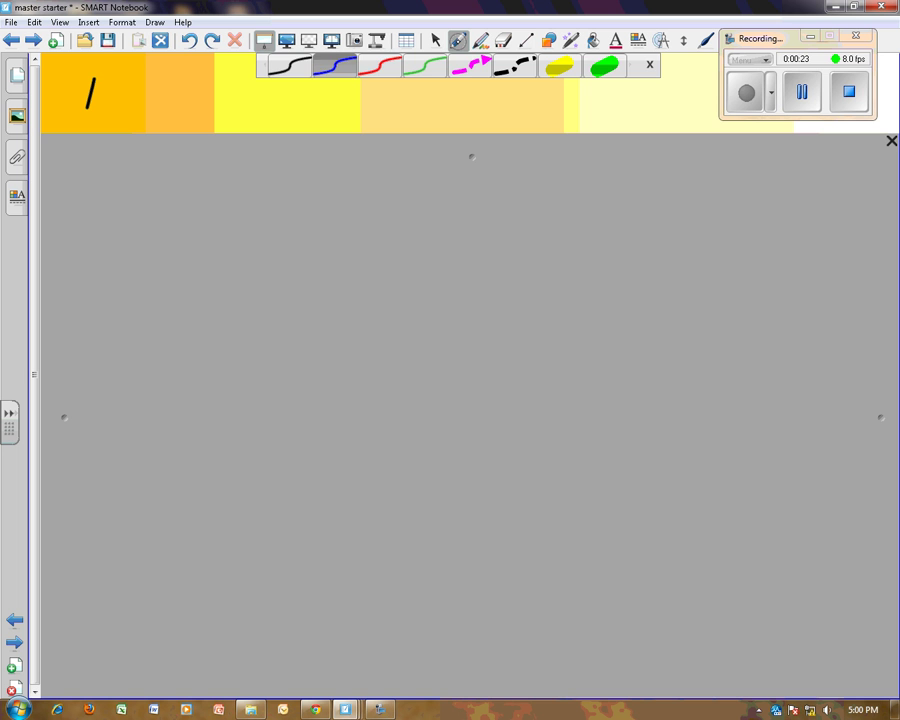
left_click(380, 63)
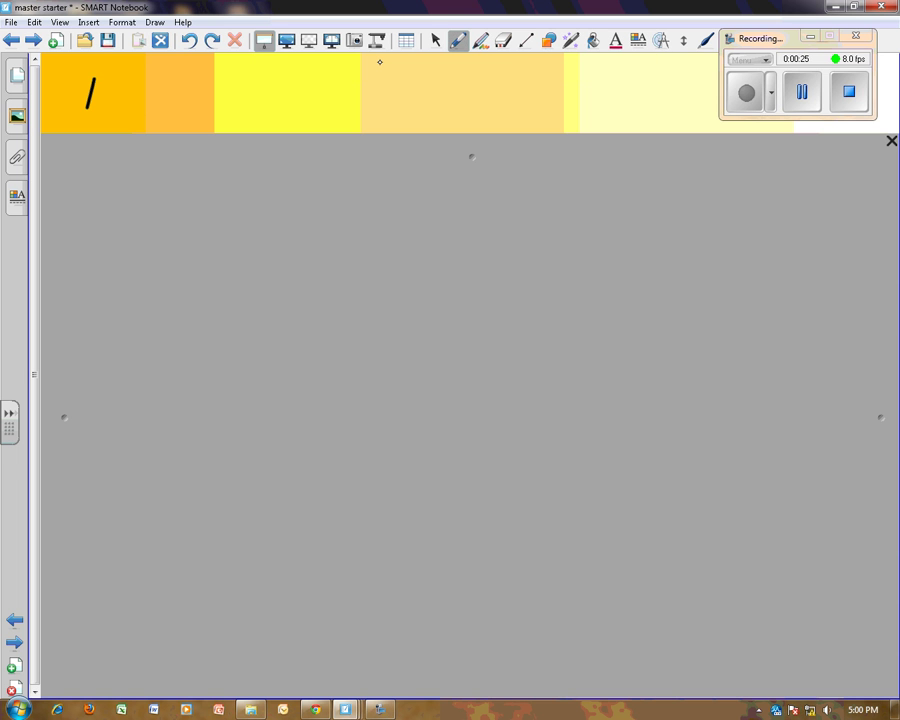
left_click(811, 35)
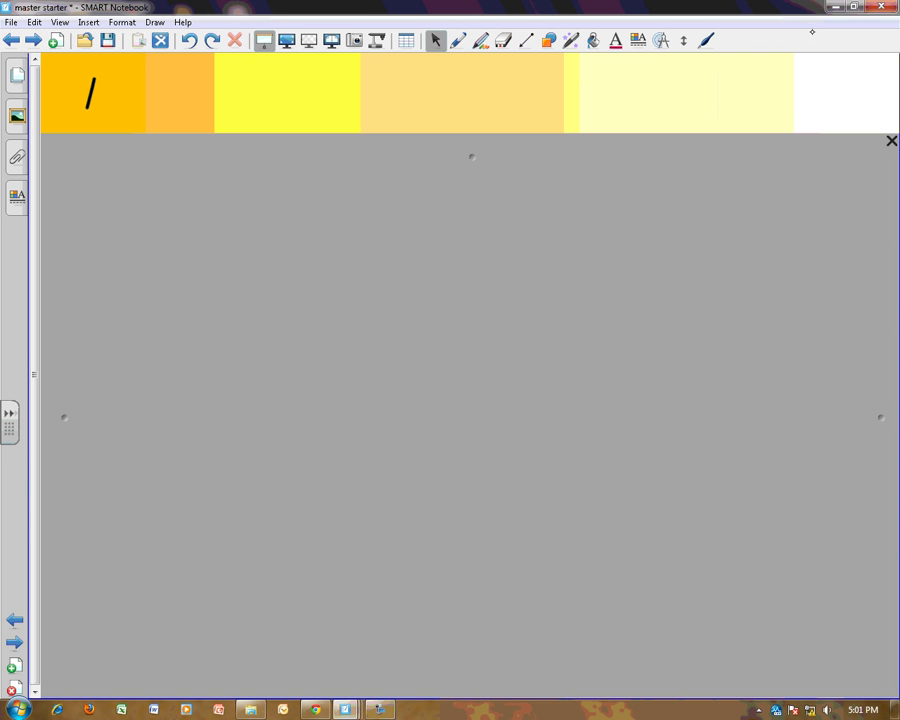
left_click_drag(471, 157, 471, 157)
left_click(457, 40)
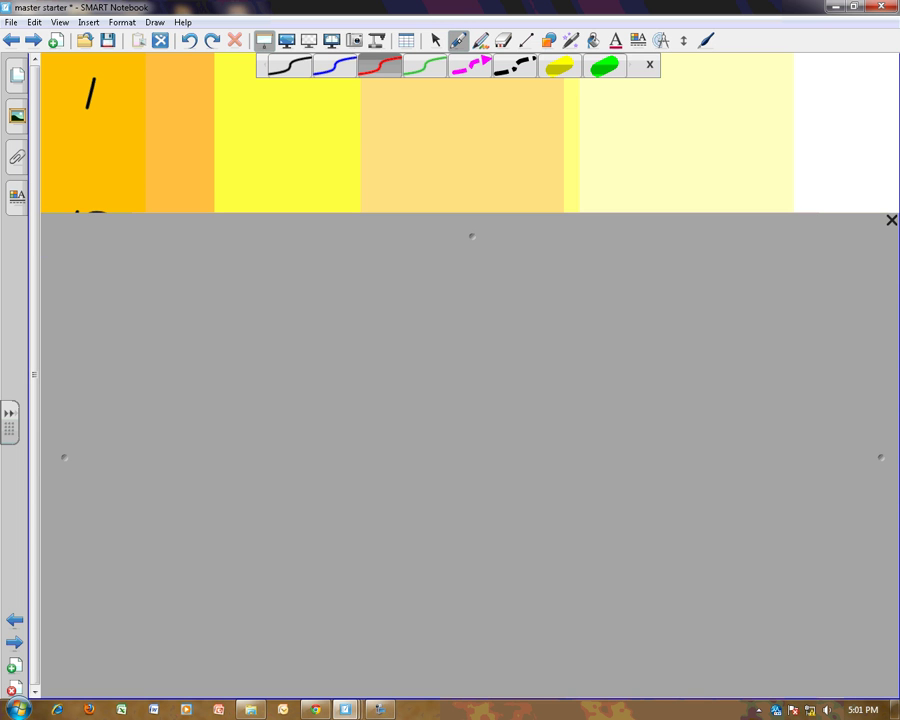
left_click(381, 66)
mouse_move(90, 142)
left_mouse_down()
mouse_move(124, 170)
mouse_move(166, 172)
mouse_move(178, 184)
left_mouse_up()
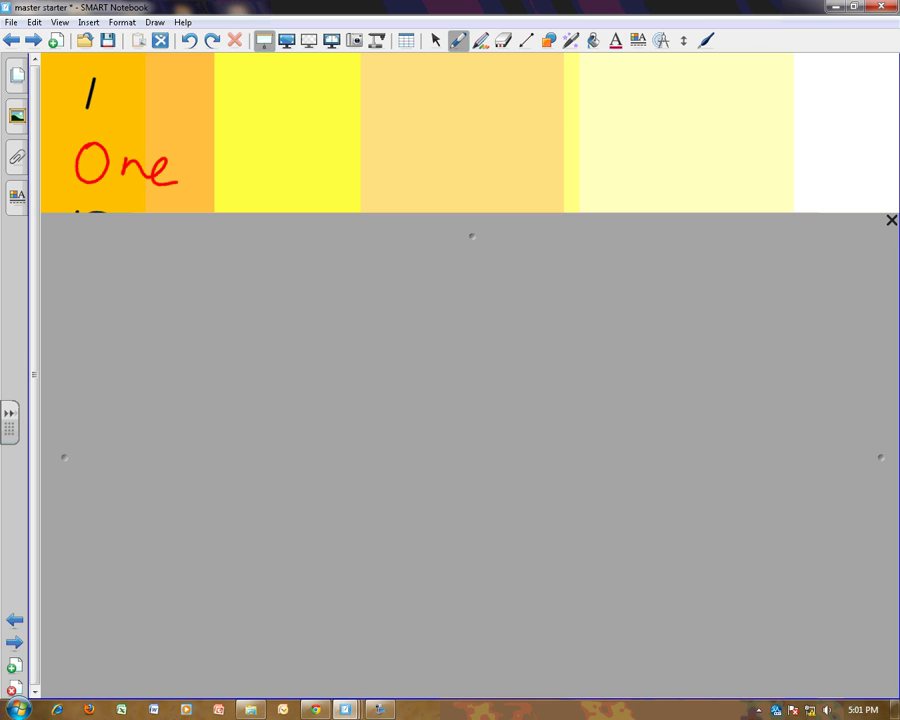
Lower the shade to reveal 13 and write "Thirteen" in red beneath it.
left_click(435, 40)
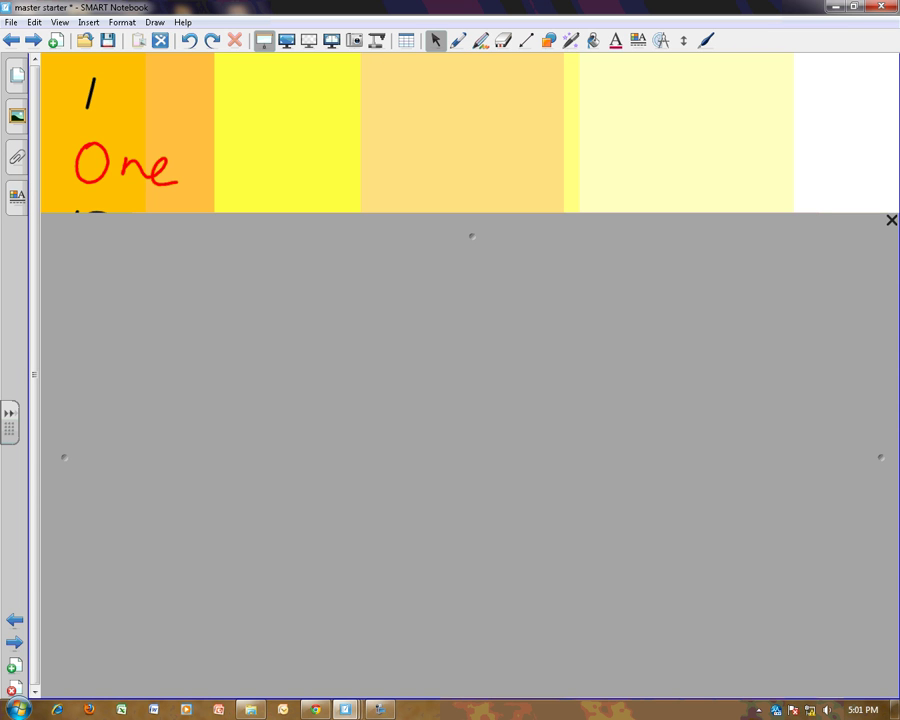
left_click(458, 40)
key("Escape")
left_click_drag(472, 236, 472, 360)
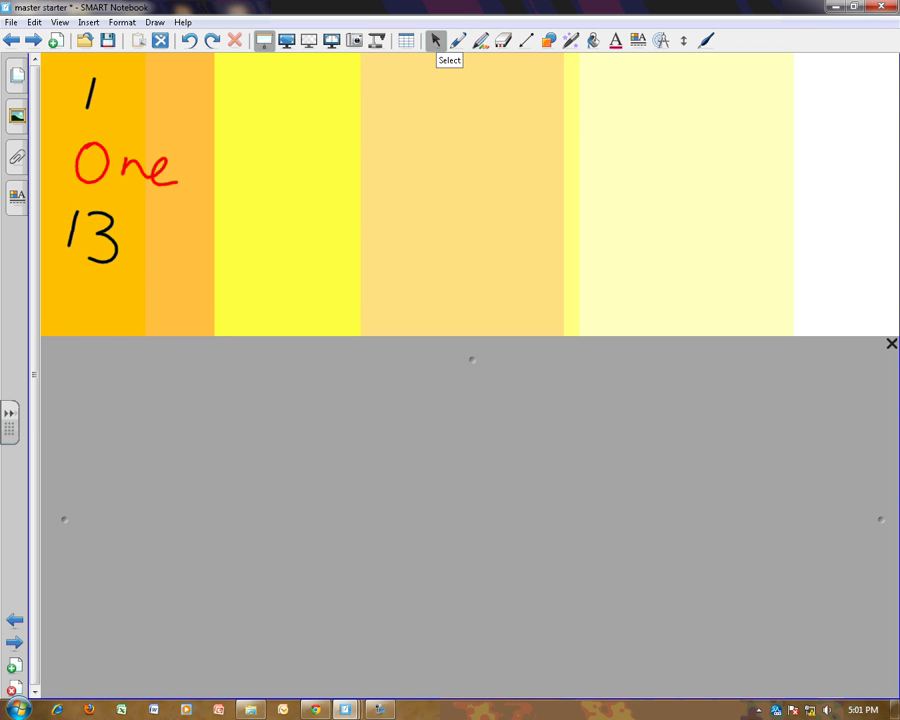
left_click(458, 40)
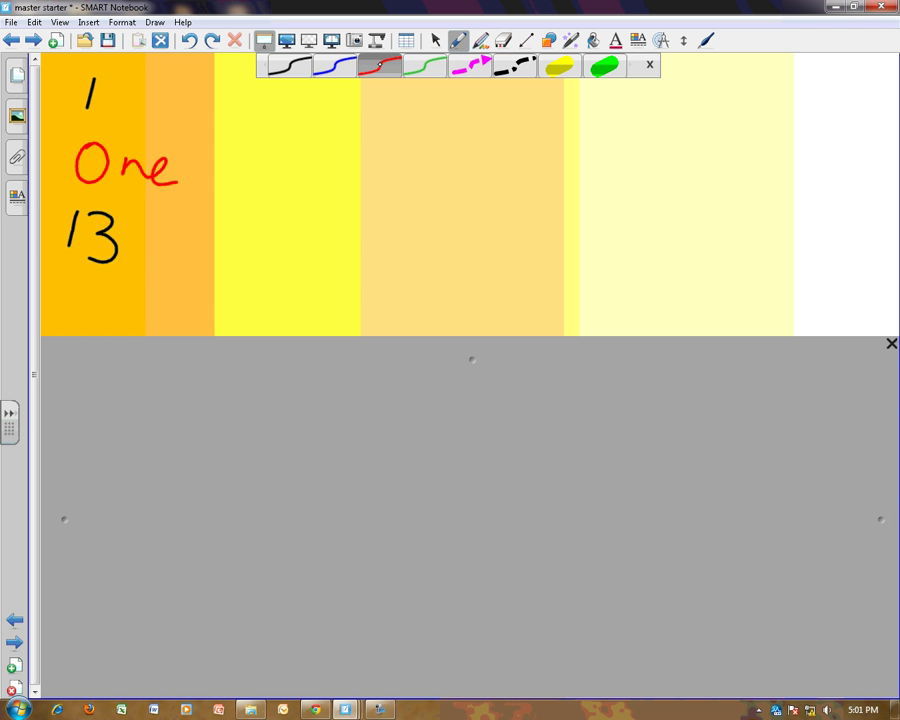
left_click(380, 65)
mouse_move(73, 288)
left_mouse_down()
mouse_move(116, 281)
mouse_move(98, 325)
left_mouse_up()
mouse_move(125, 275)
left_mouse_down()
mouse_move(142, 318)
mouse_move(180, 293)
mouse_move(196, 318)
left_mouse_up()
left_click(153, 285)
mouse_move(180, 293)
left_mouse_down()
mouse_move(230, 292)
mouse_move(245, 312)
mouse_move(314, 312)
left_mouse_up()
left_click(250, 291)
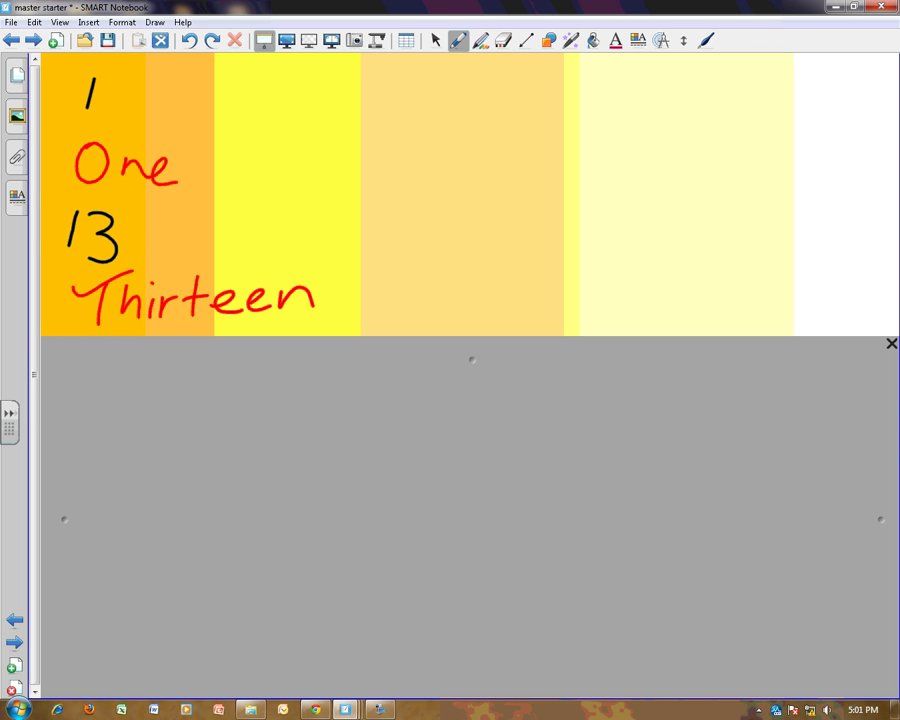
Lower the shade to reveal 261 and draw a red downward arrow above each of its digits.
left_click(436, 40)
left_click_drag(472, 359, 472, 523)
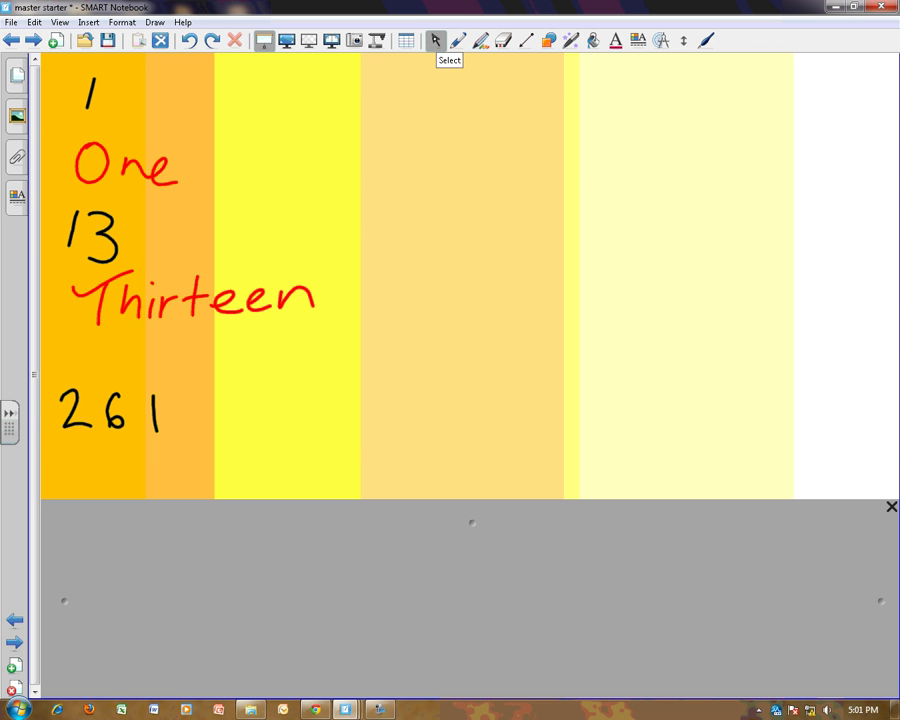
left_click(458, 40)
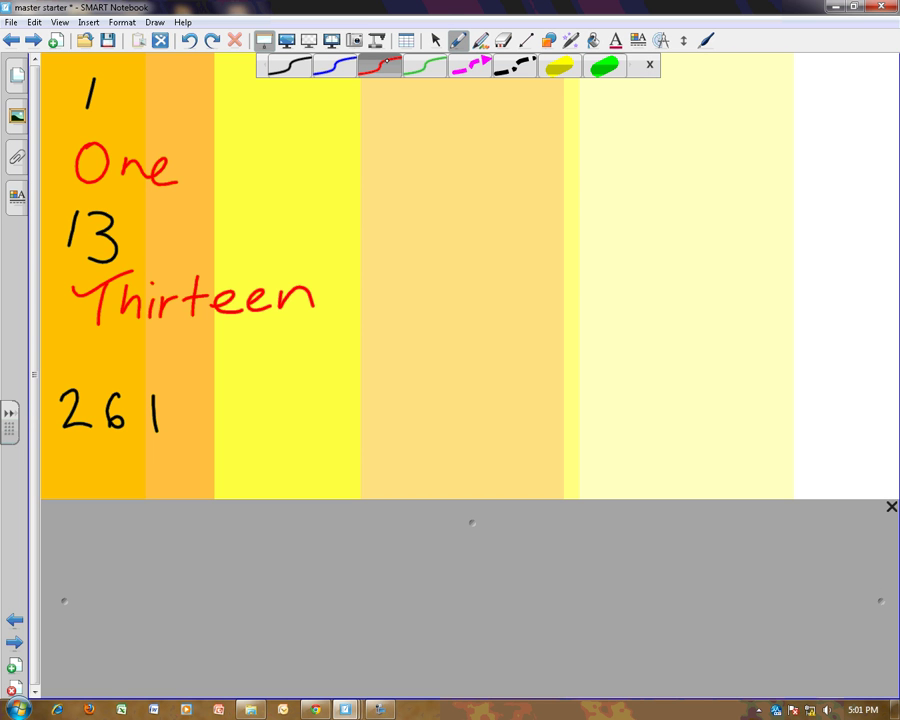
left_click(386, 60)
mouse_move(70, 345)
left_mouse_down()
mouse_move(70, 378)
mouse_move(78, 364)
mouse_move(116, 376)
left_mouse_up()
mouse_move(108, 362)
left_mouse_down()
mouse_move(152, 378)
mouse_move(160, 364)
left_mouse_up()
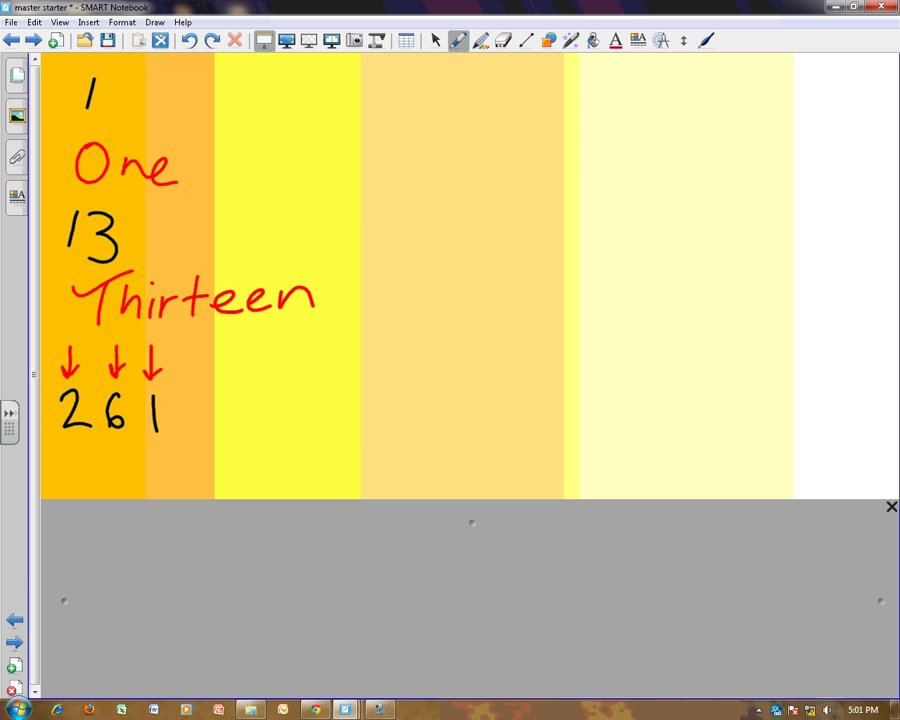
Write "Two hundred and sixty-one" in red beneath 261.
left_click_drag(68, 452, 123, 445)
mouse_move(95, 450)
left_mouse_down()
mouse_move(95, 487)
mouse_move(163, 461)
mouse_move(209, 480)
left_mouse_up()
mouse_move(217, 454)
left_mouse_down()
mouse_move(233, 450)
mouse_move(234, 482)
mouse_move(294, 470)
left_mouse_up()
mouse_move(297, 422)
left_mouse_down()
mouse_move(298, 480)
mouse_move(313, 452)
mouse_move(355, 468)
left_mouse_up()
left_click_drag(372, 400, 376, 470)
mouse_move(412, 436)
left_mouse_down()
mouse_move(432, 429)
mouse_move(445, 458)
mouse_move(499, 458)
mouse_move(536, 436)
mouse_move(534, 458)
mouse_move(584, 458)
left_mouse_up()
left_click_drag(584, 432, 566, 458)
left_click(580, 436)
mouse_move(597, 395)
left_mouse_down()
mouse_move(599, 455)
mouse_move(610, 428)
mouse_move(624, 484)
left_mouse_up()
mouse_move(652, 441)
left_mouse_down()
mouse_move(690, 422)
mouse_move(735, 452)
mouse_move(765, 450)
left_mouse_up()
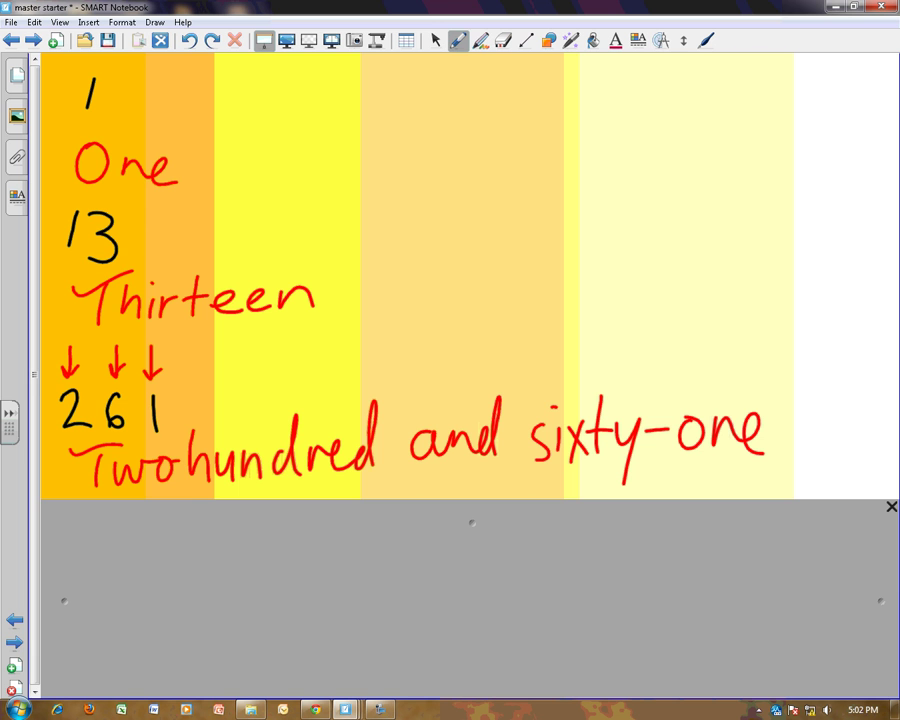
Pull the shade fully off the page to reveal 4,318, and draw red upward arrows beneath its digits.
left_click(436, 41)
left_click_drag(472, 522, 472, 697)
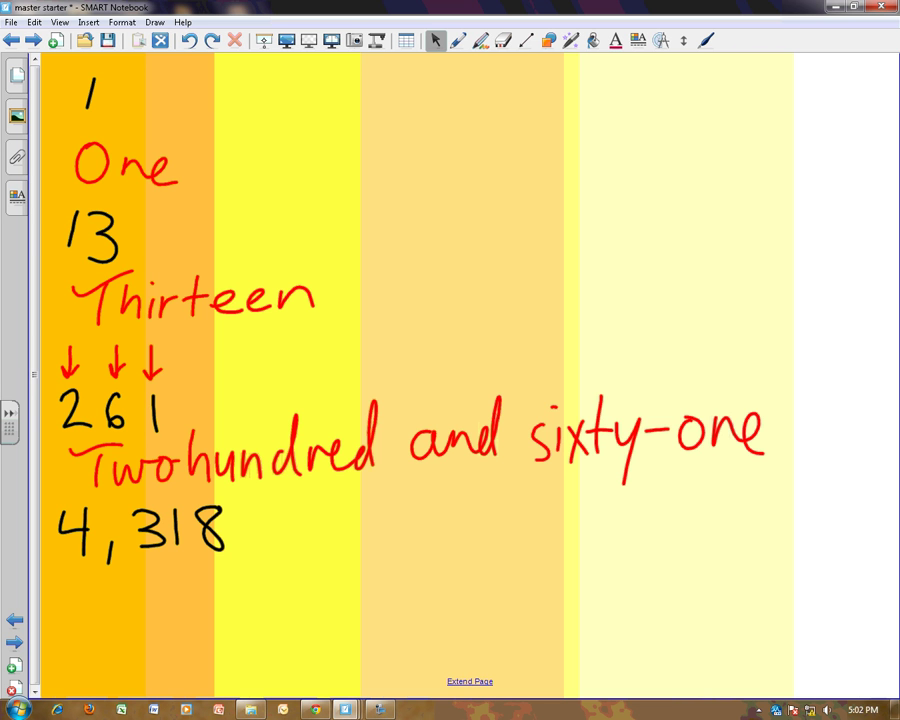
left_click(458, 40)
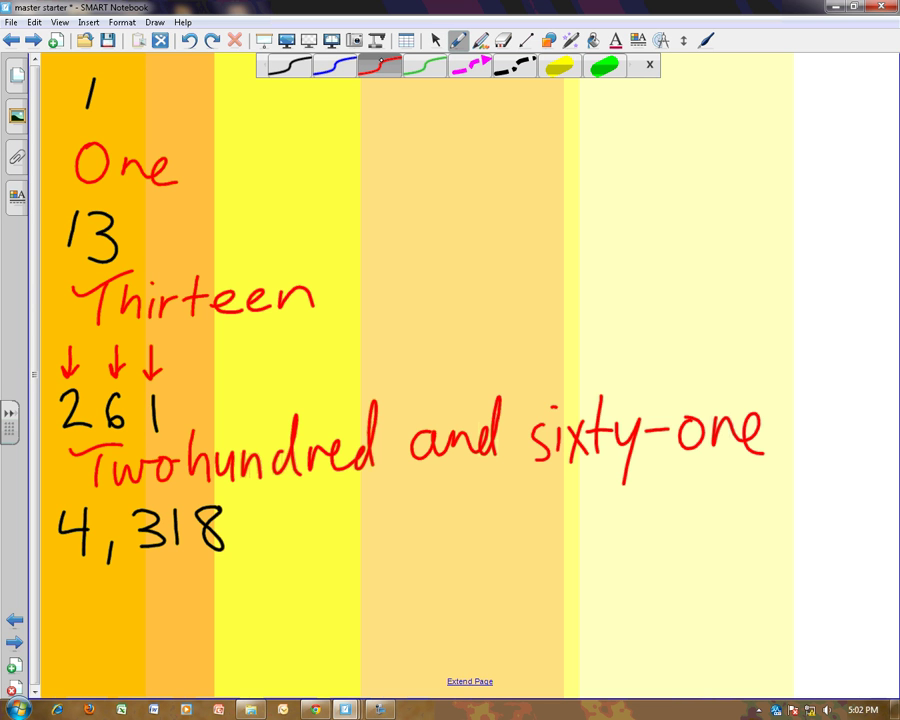
mouse_move(77, 567)
left_mouse_down()
mouse_move(84, 608)
mouse_move(88, 572)
left_mouse_up()
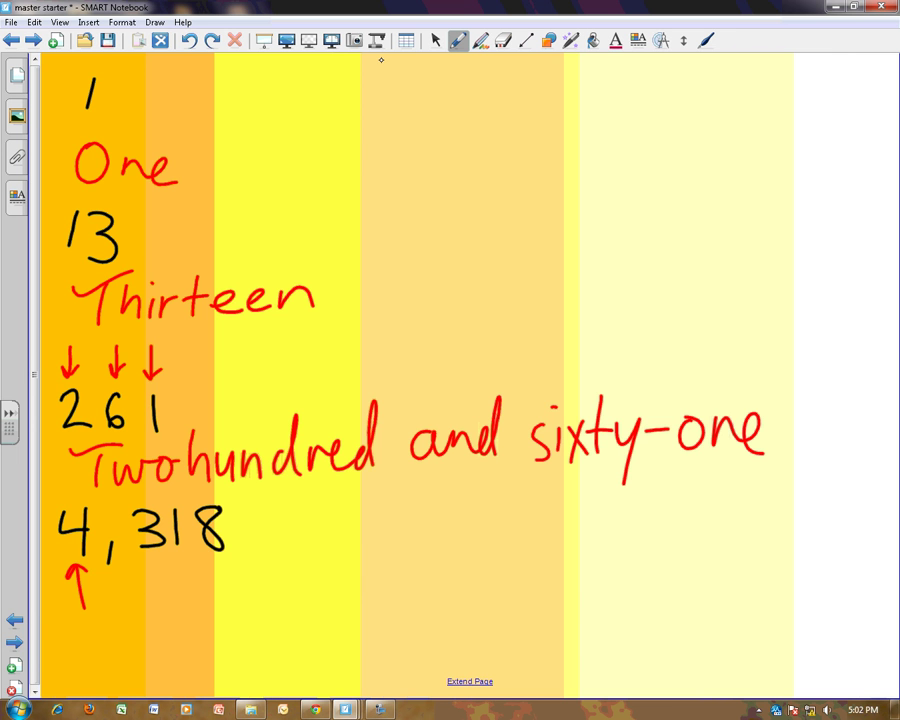
mouse_move(156, 594)
left_mouse_down()
mouse_move(155, 563)
mouse_move(163, 575)
left_mouse_up()
left_click_drag(83, 606, 78, 568)
mouse_move(160, 594)
left_mouse_down()
mouse_move(159, 563)
mouse_move(190, 569)
mouse_move(217, 558)
mouse_move(230, 567)
left_mouse_up()
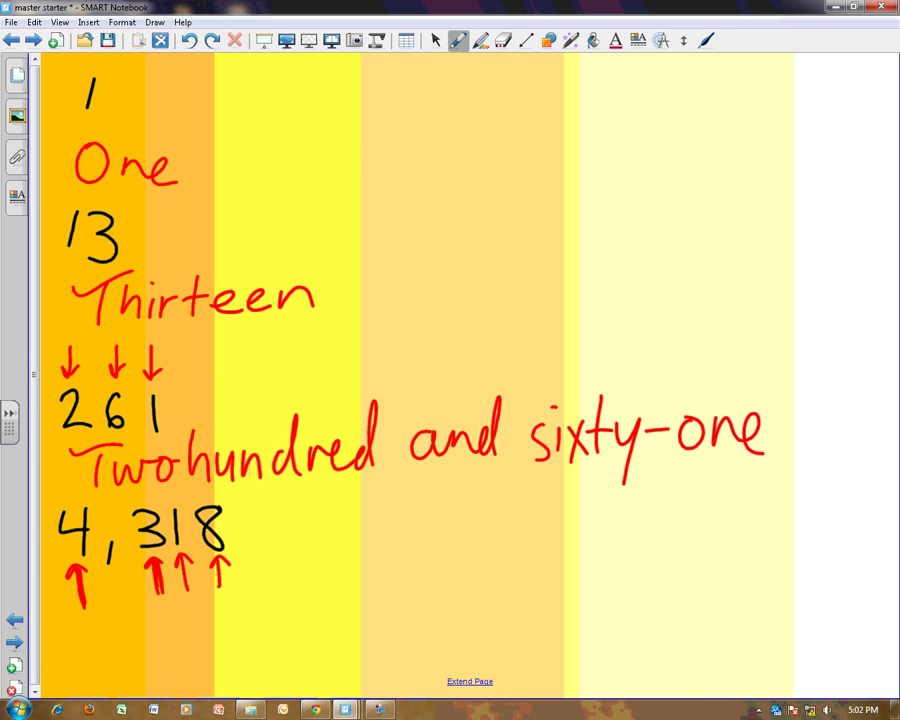
Circle the comma in 4,318 in blue and its digit 4 in red.
left_click(435, 40)
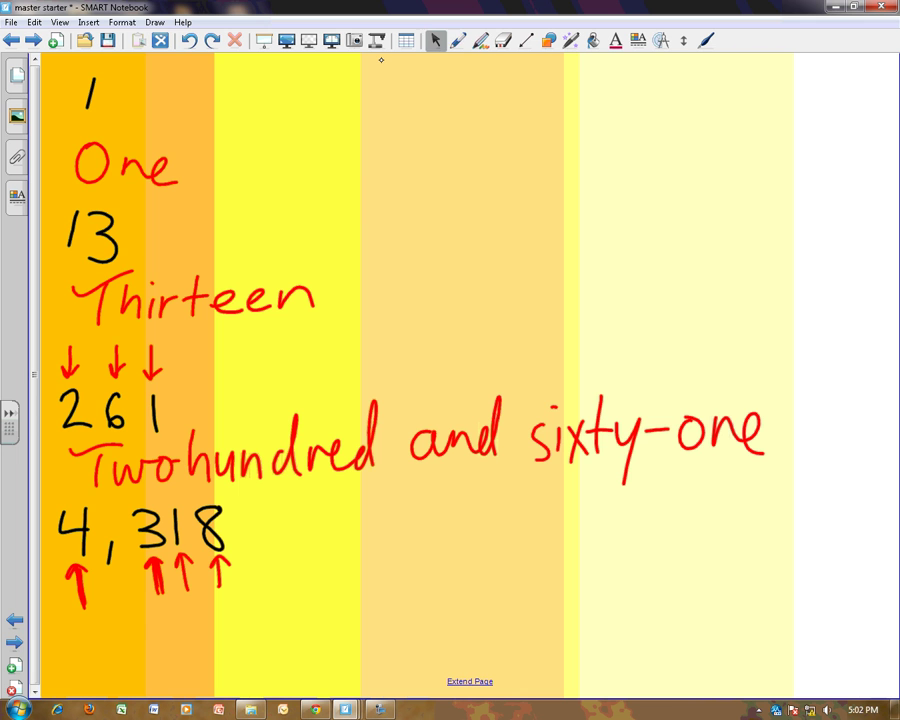
left_click(458, 40)
mouse_move(116, 531)
left_mouse_down()
mouse_move(109, 535)
mouse_move(115, 531)
left_mouse_up()
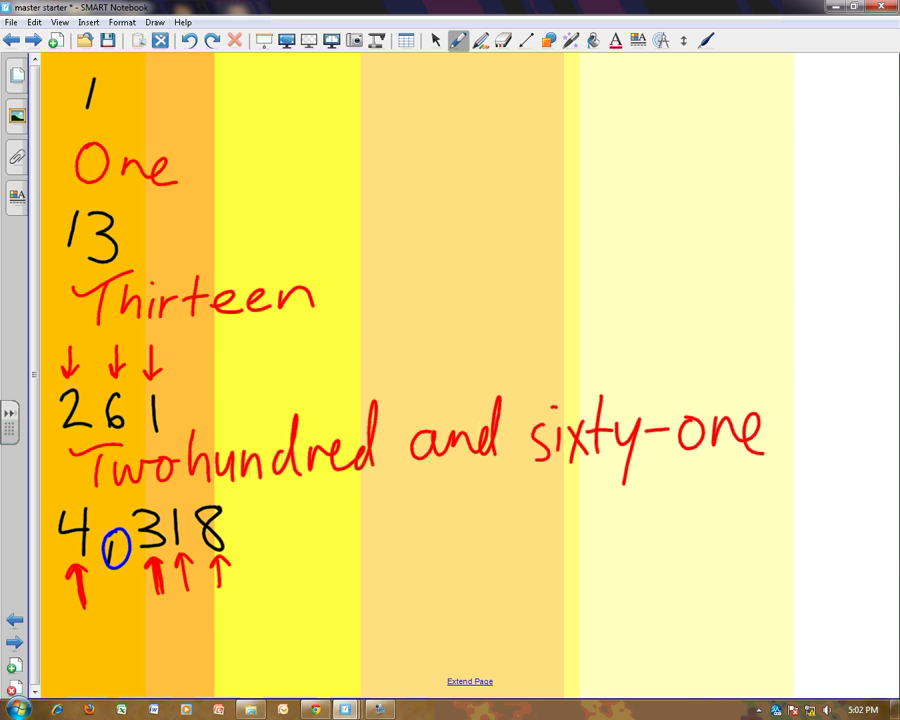
left_click(435, 40)
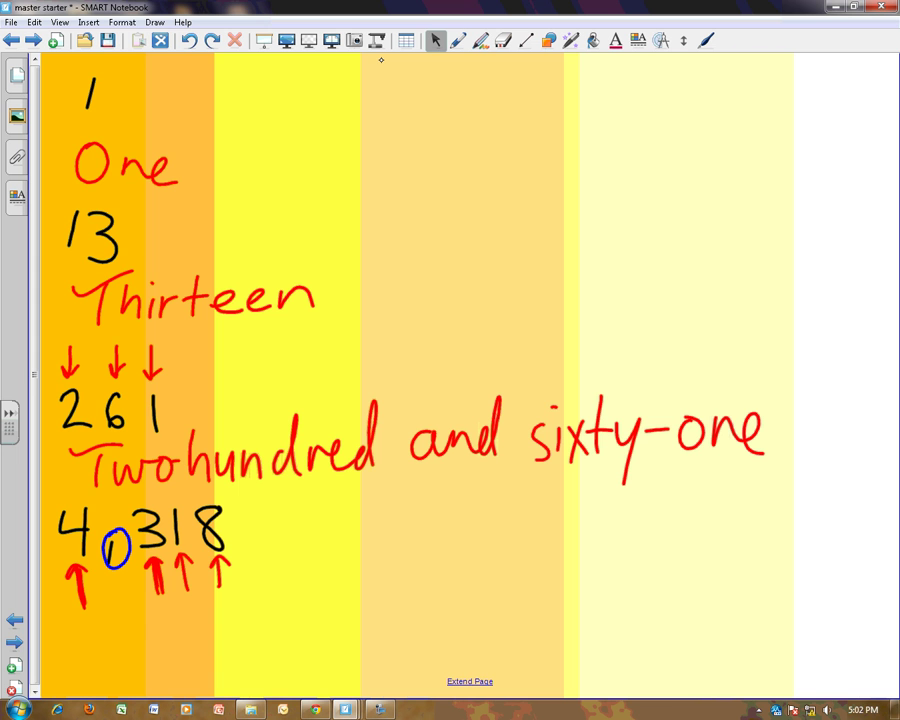
left_click(458, 40)
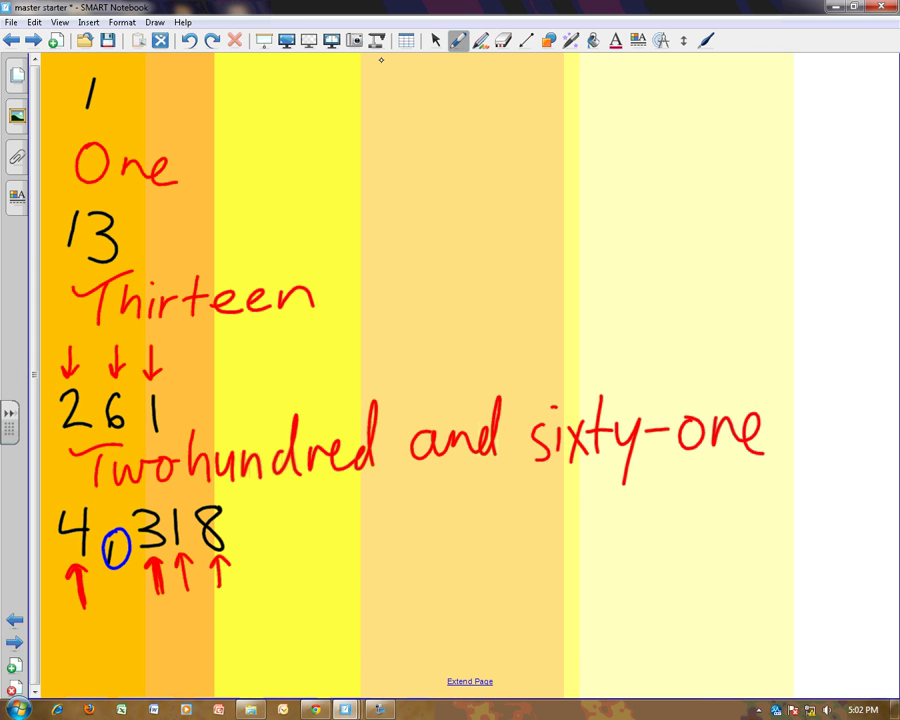
mouse_move(88, 496)
left_mouse_down()
mouse_move(58, 545)
mouse_move(94, 500)
left_mouse_up()
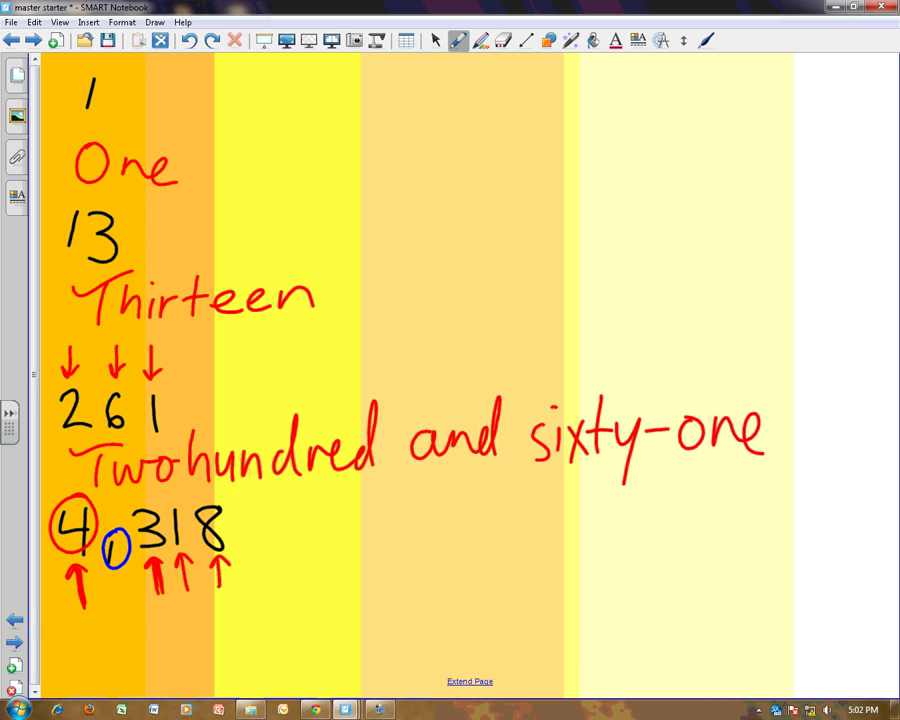
Write "Four-thousand" in red beneath 4,318.
mouse_move(99, 614)
left_mouse_down()
mouse_move(97, 662)
mouse_move(123, 612)
left_mouse_up()
mouse_move(98, 637)
left_mouse_down()
mouse_move(129, 636)
mouse_move(166, 655)
mouse_move(191, 624)
mouse_move(224, 650)
mouse_move(238, 627)
mouse_move(262, 660)
mouse_move(279, 630)
mouse_move(308, 656)
mouse_move(312, 642)
mouse_move(351, 640)
mouse_move(368, 626)
mouse_move(374, 640)
left_mouse_up()
left_click_drag(396, 620, 400, 640)
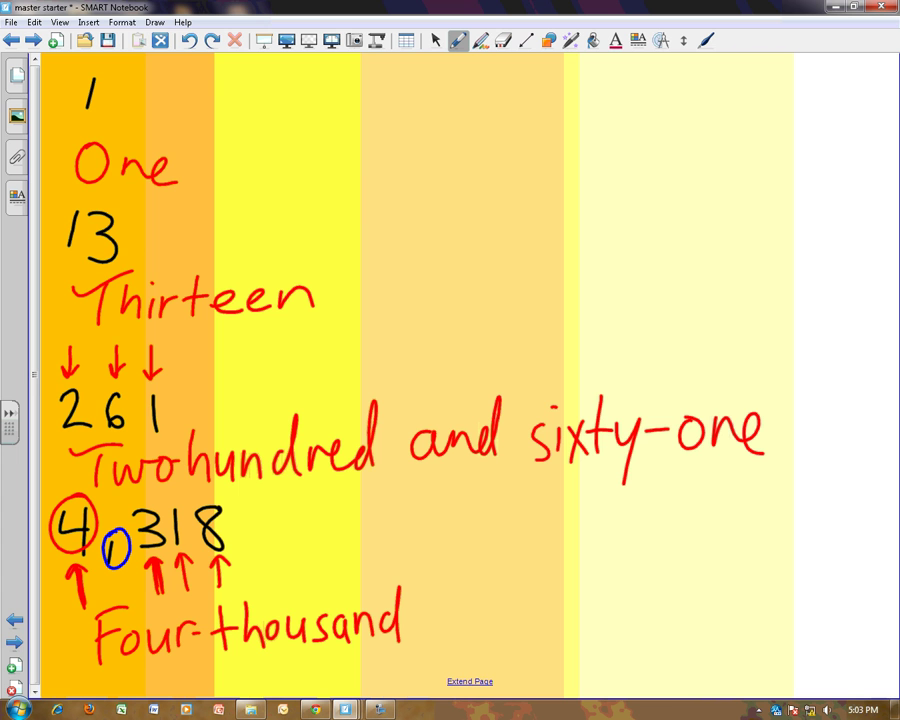
Put small red dots beneath the comma in 4,318 and continue the wording with ", three-hundred".
left_click(126, 573)
left_click(132, 571)
left_click(111, 581)
left_click(122, 575)
left_click_drag(424, 617, 413, 641)
mouse_move(452, 588)
left_mouse_down()
mouse_move(454, 628)
mouse_move(462, 602)
left_mouse_up()
mouse_move(464, 586)
left_mouse_down()
mouse_move(462, 628)
mouse_move(479, 628)
mouse_move(497, 607)
left_mouse_up()
mouse_move(505, 603)
left_mouse_down()
mouse_move(513, 602)
mouse_move(514, 621)
mouse_move(564, 603)
mouse_move(586, 613)
mouse_move(655, 613)
mouse_move(670, 596)
left_mouse_up()
left_click_drag(673, 604, 700, 600)
left_click_drag(711, 548, 706, 600)
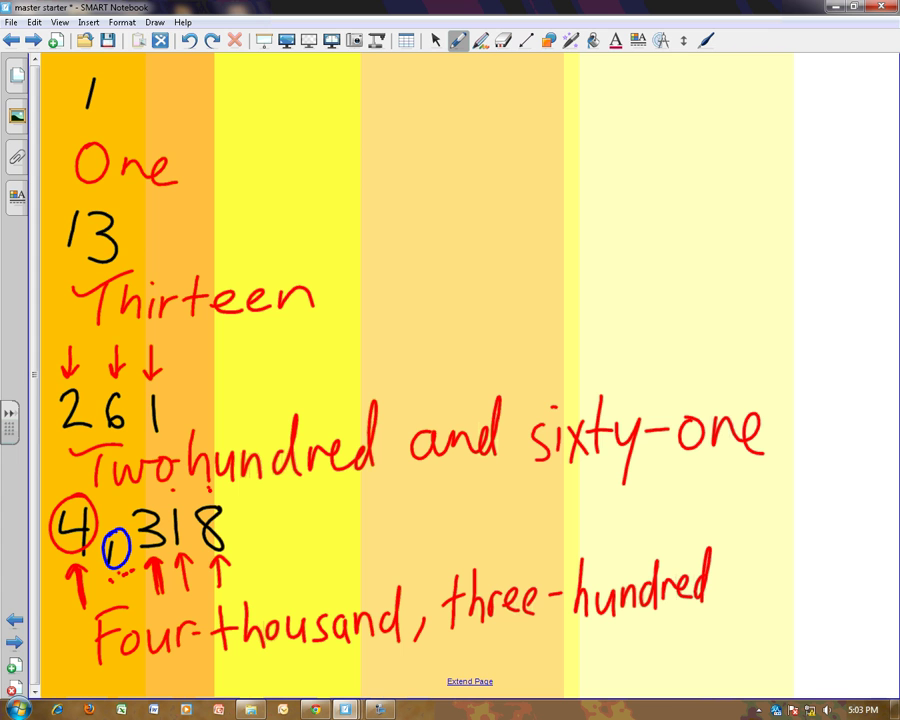
Mark a red dot above the digit 1 in 4,318 and finish the wording with "and eighteen.".
left_click(170, 491)
mouse_move(760, 567)
left_mouse_down()
mouse_move(768, 592)
mouse_move(814, 597)
left_mouse_up()
mouse_move(634, 645)
left_mouse_down()
mouse_move(667, 655)
mouse_move(694, 633)
mouse_move(688, 668)
left_mouse_up()
mouse_move(697, 605)
left_mouse_down()
mouse_move(713, 655)
mouse_move(738, 618)
mouse_move(773, 640)
mouse_move(833, 648)
left_mouse_up()
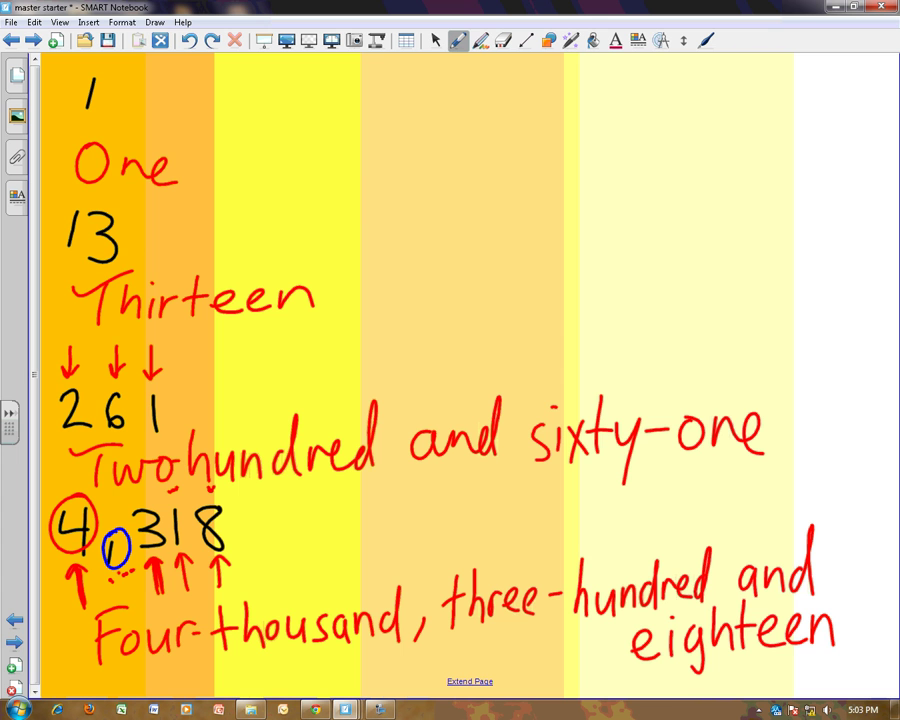
left_click(845, 637)
Circle 4,318 in green and draw green arrows linking 4, 3 and 18 to their matching words.
left_click(436, 41)
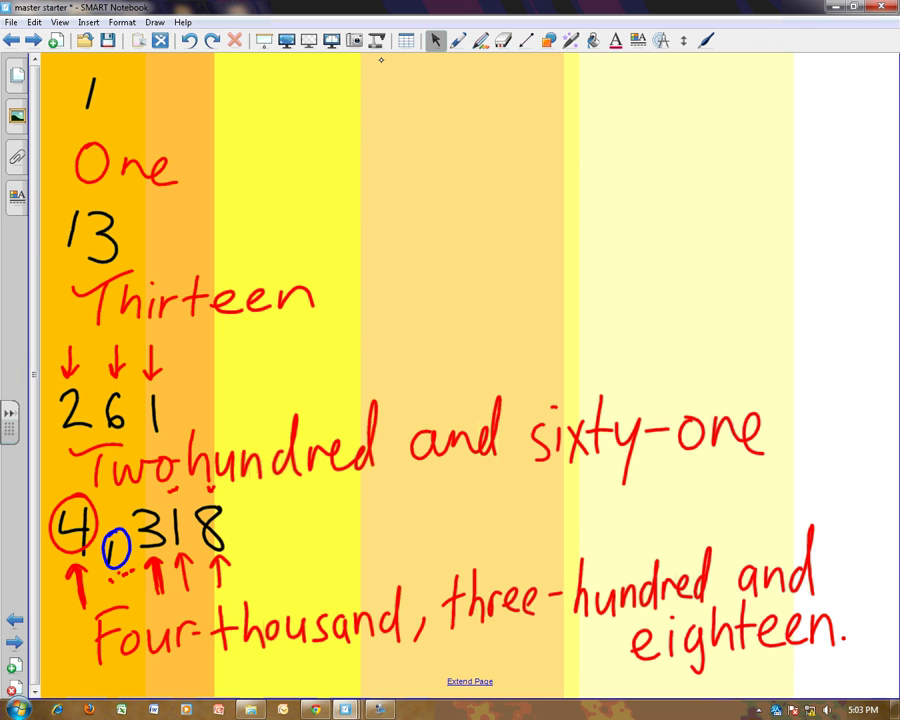
mouse_move(233, 501)
left_mouse_down()
mouse_move(62, 490)
mouse_move(135, 577)
mouse_move(268, 525)
mouse_move(225, 492)
left_mouse_up()
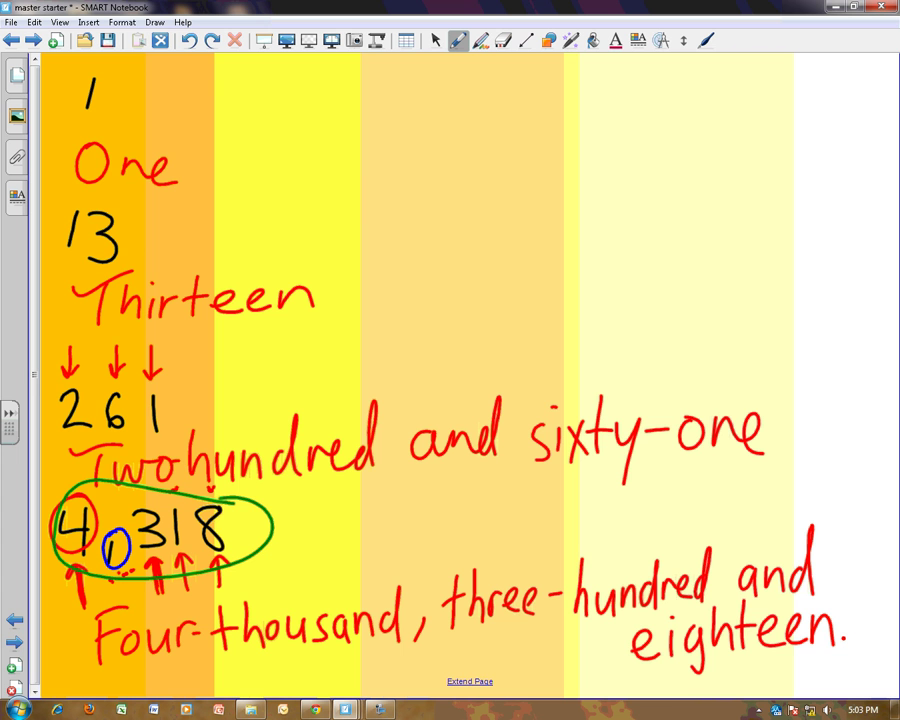
mouse_move(78, 538)
left_mouse_down()
mouse_move(92, 582)
mouse_move(157, 612)
left_mouse_up()
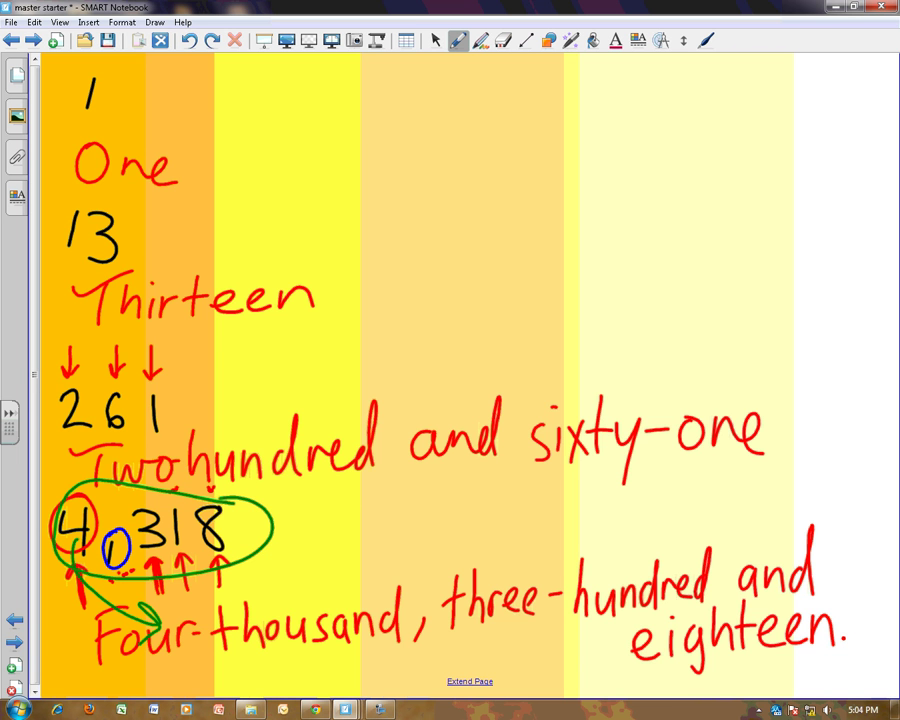
mouse_move(218, 498)
left_mouse_down()
mouse_move(470, 484)
mouse_move(528, 540)
mouse_move(565, 536)
left_mouse_up()
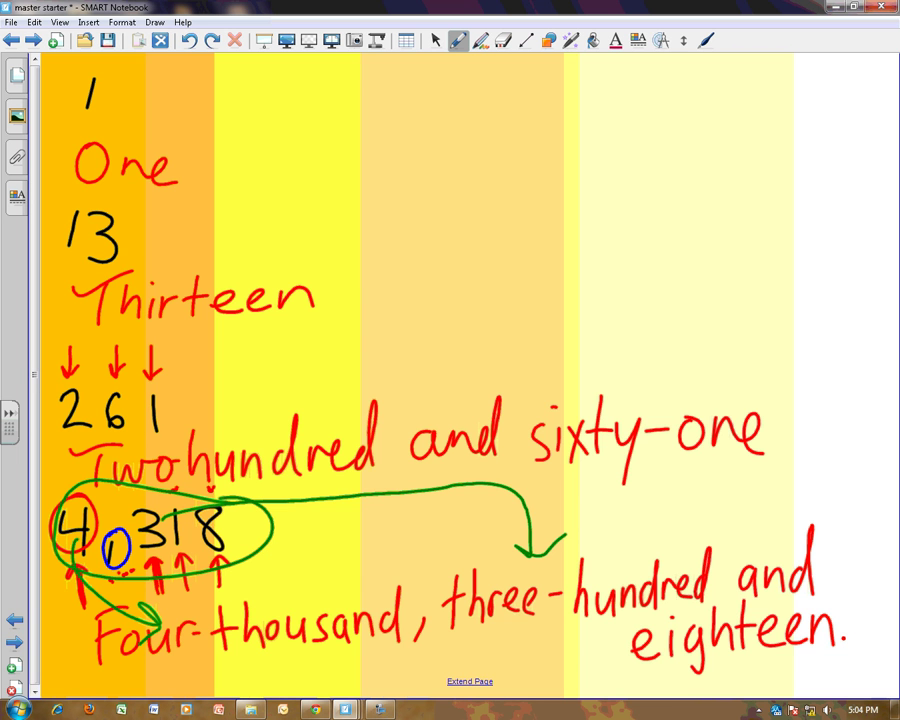
mouse_move(207, 500)
left_mouse_down()
mouse_move(171, 539)
mouse_move(199, 504)
mouse_move(264, 556)
mouse_move(681, 502)
mouse_move(756, 565)
mouse_move(742, 616)
left_mouse_up()
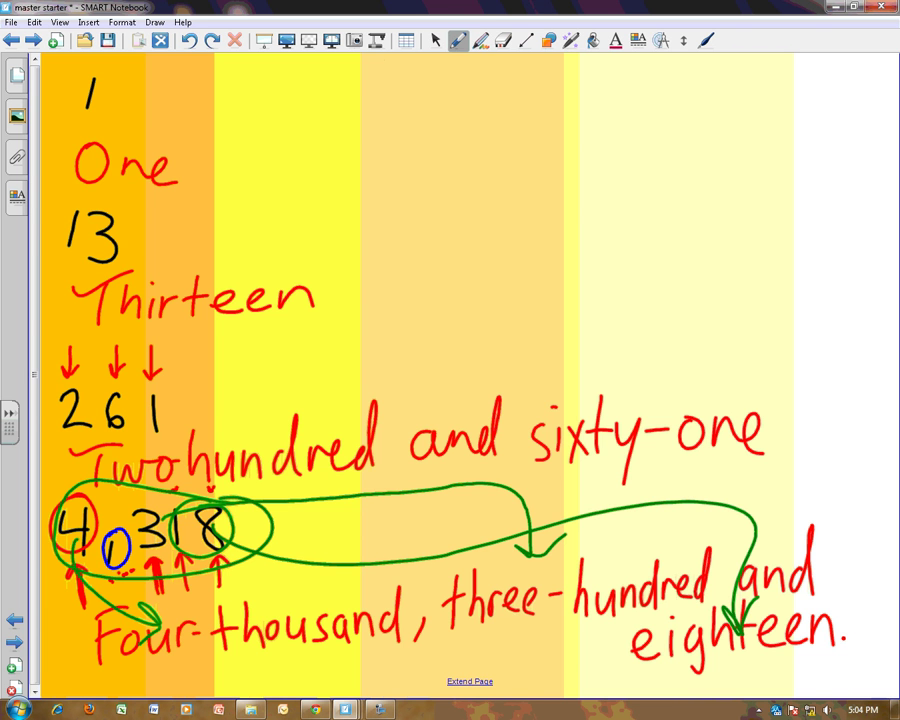
Advance to the next page of the lesson with the pen tool active.
left_click(435, 41)
left_click(458, 41)
left_click(33, 41)
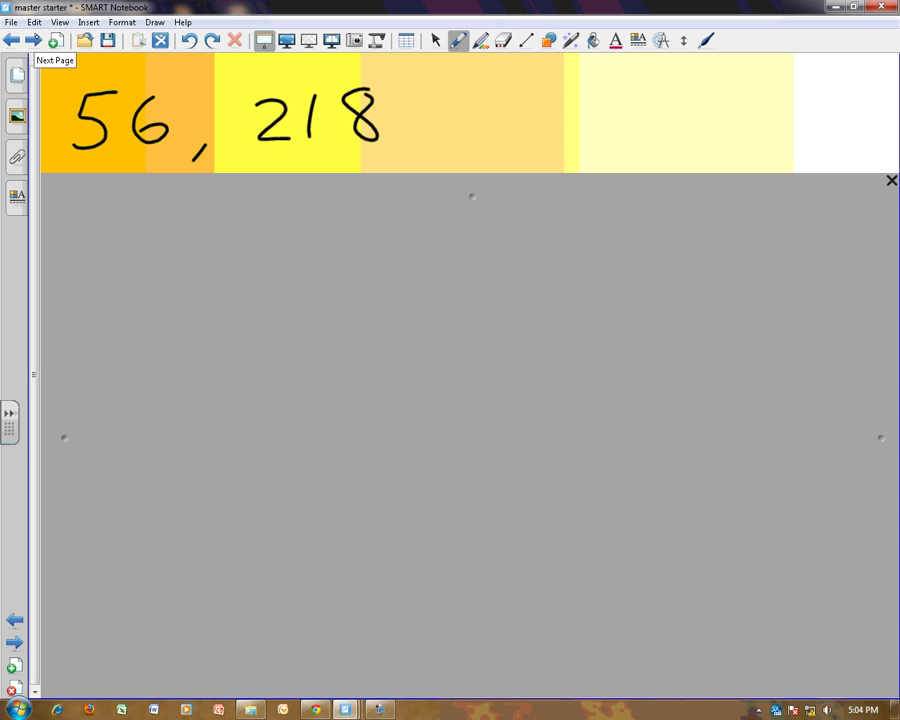
Lower the screen shade to open writing space beneath 56,218 and draw red arrows above the 5 and 6.
left_click(436, 41)
left_click_drag(472, 196, 472, 345)
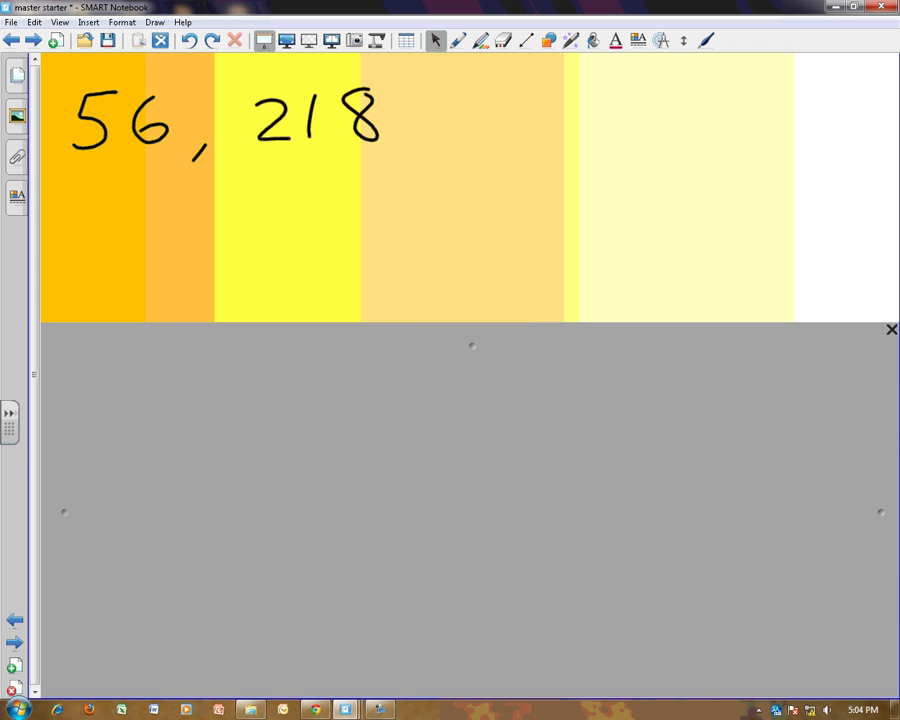
left_click(458, 41)
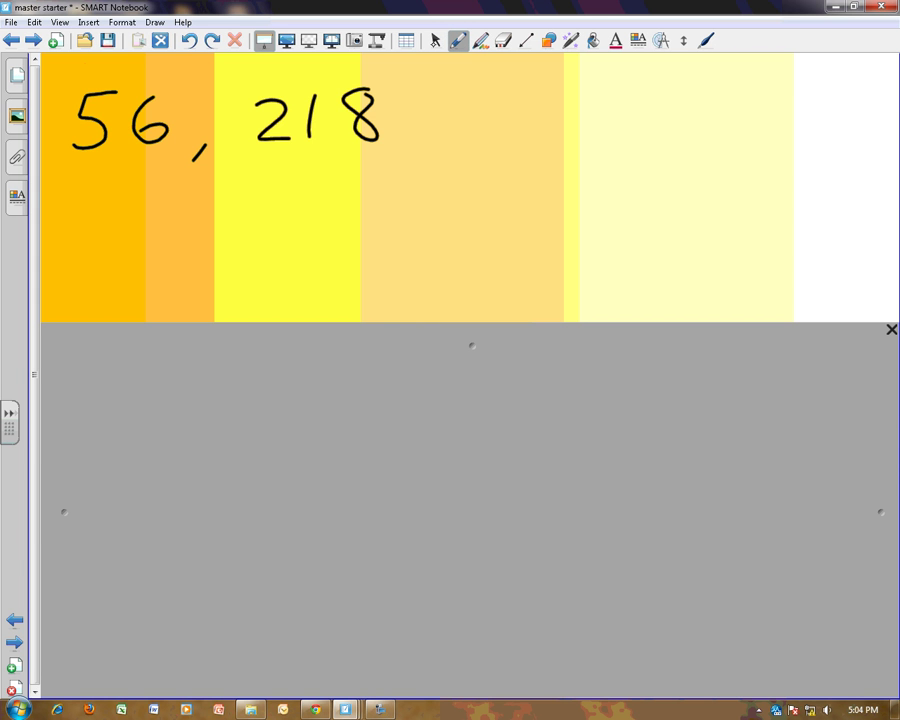
left_click_drag(84, 64, 84, 88)
left_click_drag(77, 79, 91, 79)
left_click_drag(149, 57, 147, 92)
mouse_move(139, 82)
left_mouse_down()
mouse_move(147, 92)
mouse_move(156, 80)
left_mouse_up()
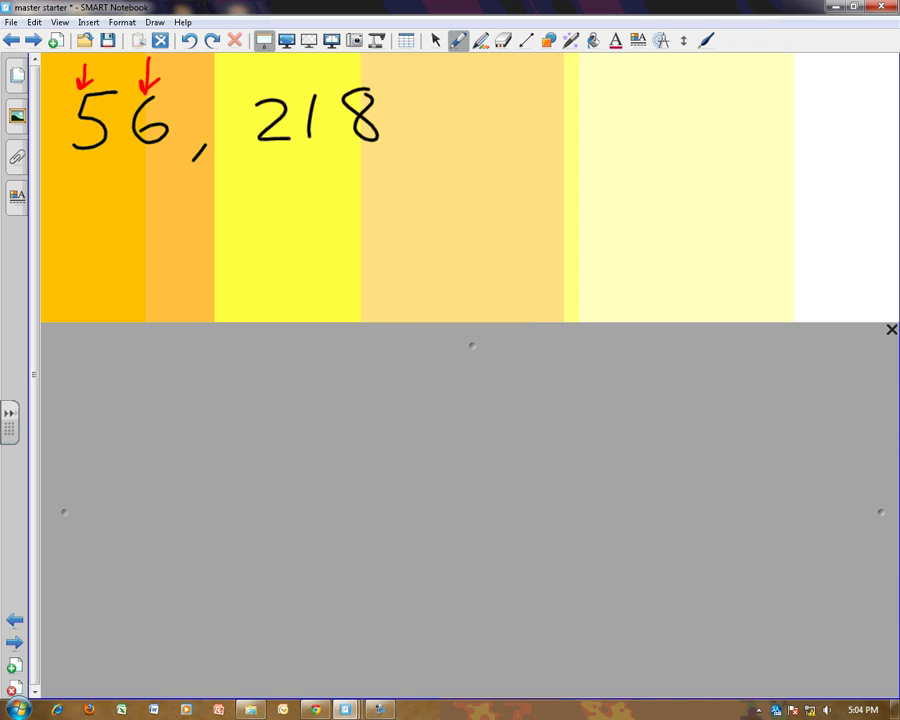
Draw red arrows above the 2, 1 and 8 in 56,218 and mark red dots beneath the 18.
left_click_drag(266, 62, 266, 95)
left_click_drag(259, 82, 266, 95)
mouse_move(266, 95)
left_mouse_down()
mouse_move(273, 82)
mouse_move(307, 90)
left_mouse_up()
mouse_move(307, 90)
left_mouse_down()
mouse_move(314, 78)
mouse_move(355, 66)
mouse_move(354, 80)
left_mouse_up()
left_click_drag(348, 70, 354, 80)
left_click_drag(354, 80, 361, 68)
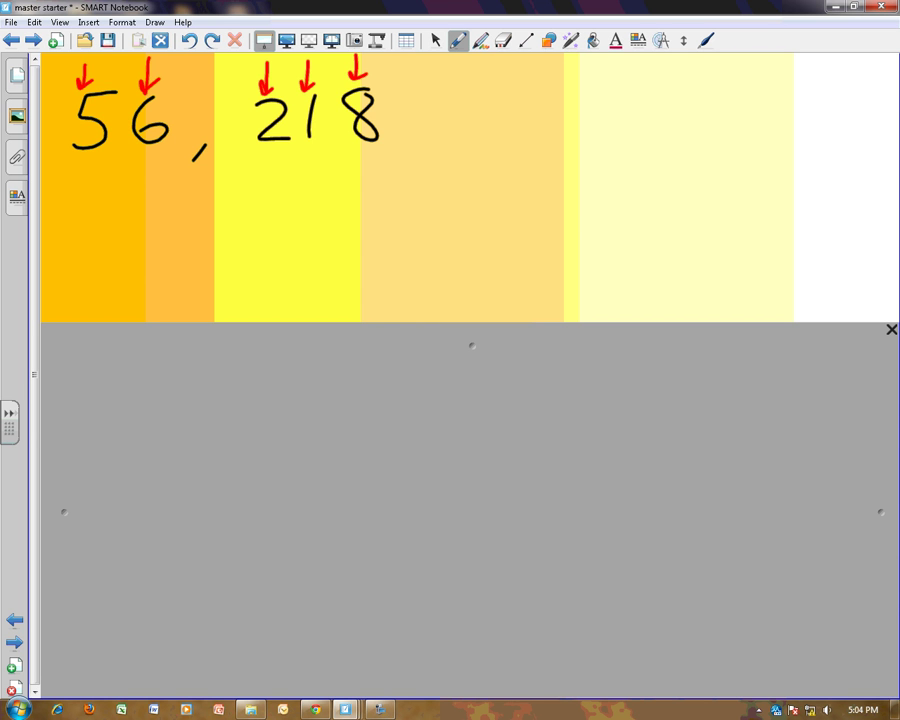
left_click_drag(310, 143, 366, 147)
left_click(435, 40)
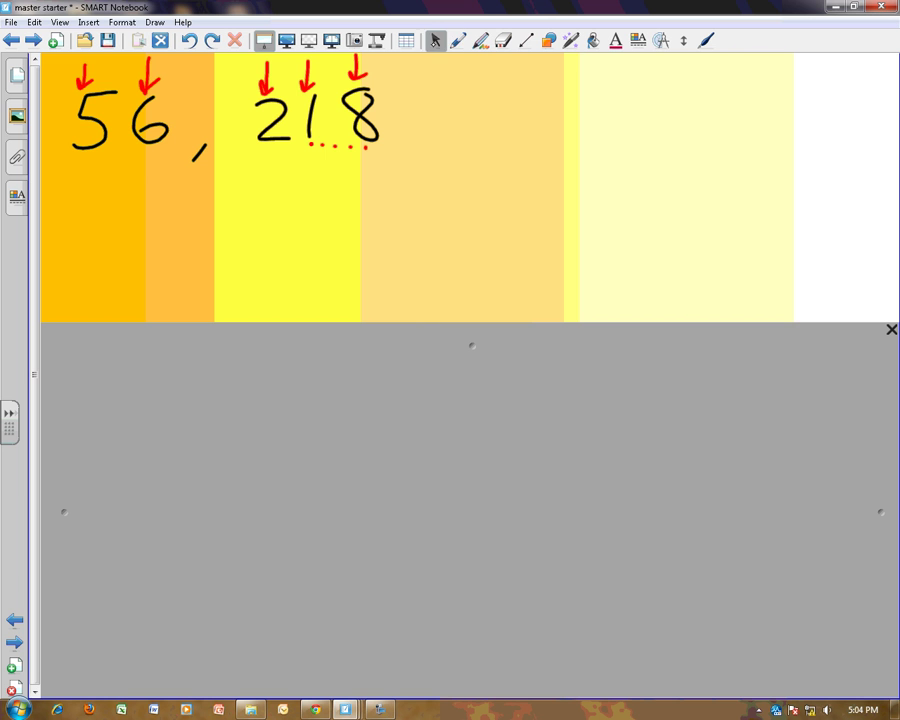
Circle the comma in 56,218 in red and write "Fifty-six thousand" beneath the number.
left_click(458, 40)
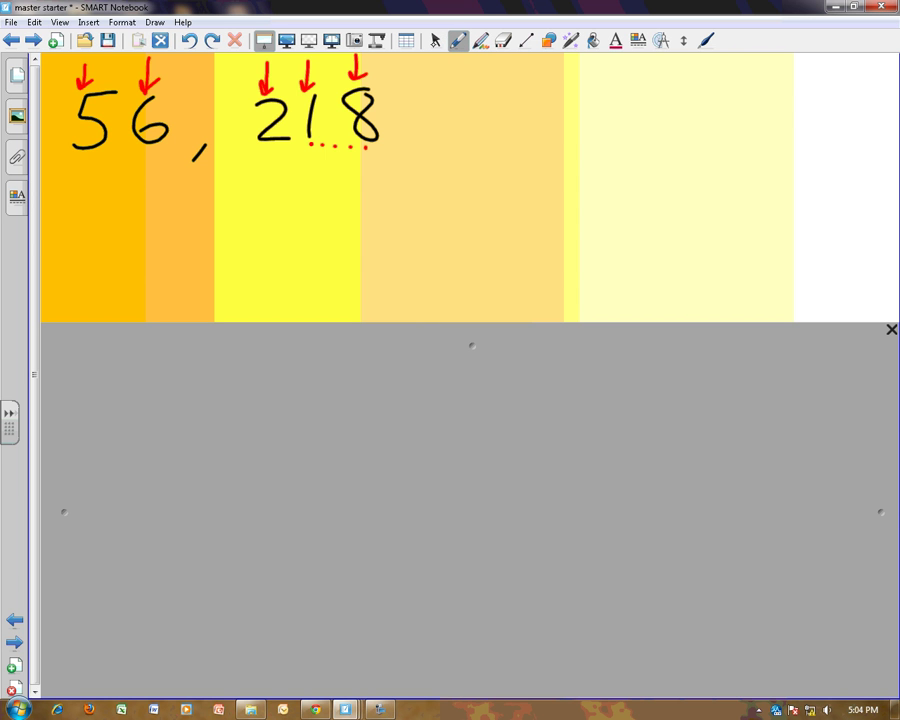
mouse_move(205, 136)
left_mouse_down()
mouse_move(188, 168)
mouse_move(210, 137)
left_mouse_up()
mouse_move(66, 207)
left_mouse_down()
mouse_move(65, 260)
mouse_move(97, 203)
left_mouse_up()
mouse_move(64, 232)
left_mouse_down()
mouse_move(88, 229)
mouse_move(93, 254)
left_mouse_up()
left_click(93, 208)
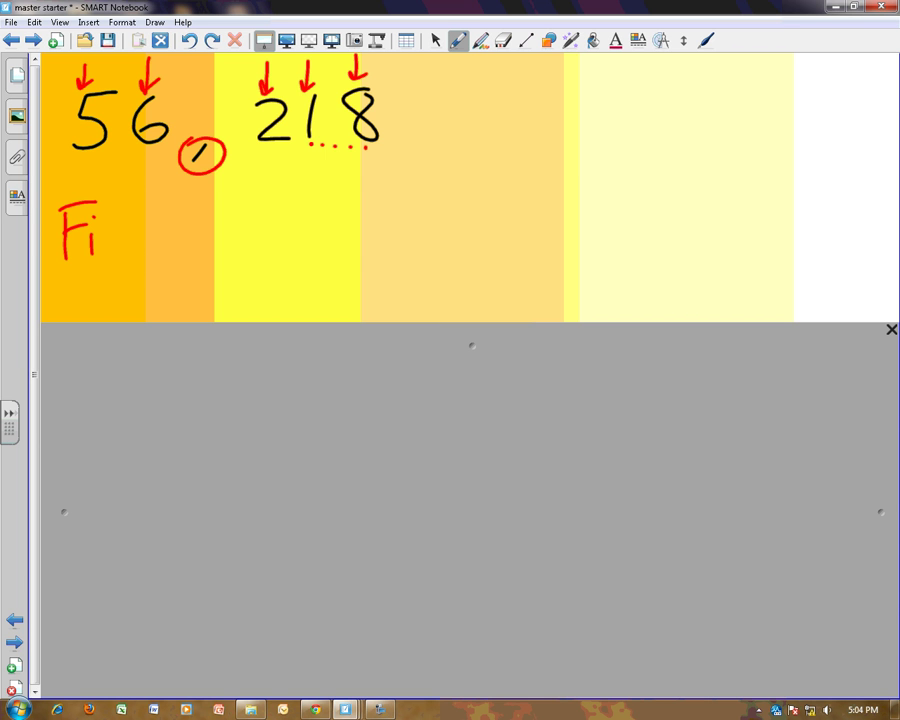
mouse_move(114, 210)
left_mouse_down()
mouse_move(104, 258)
mouse_move(118, 229)
left_mouse_up()
mouse_move(126, 214)
left_mouse_down()
mouse_move(127, 258)
mouse_move(138, 230)
mouse_move(146, 250)
left_mouse_up()
mouse_move(157, 226)
left_mouse_down()
mouse_move(150, 272)
mouse_move(180, 234)
mouse_move(185, 246)
mouse_move(242, 246)
left_mouse_up()
left_click(208, 213)
left_click_drag(242, 221, 217, 246)
mouse_move(262, 202)
left_mouse_down()
mouse_move(260, 246)
mouse_move(272, 212)
mouse_move(294, 246)
mouse_move(308, 219)
mouse_move(340, 244)
mouse_move(402, 244)
mouse_move(441, 262)
left_mouse_up()
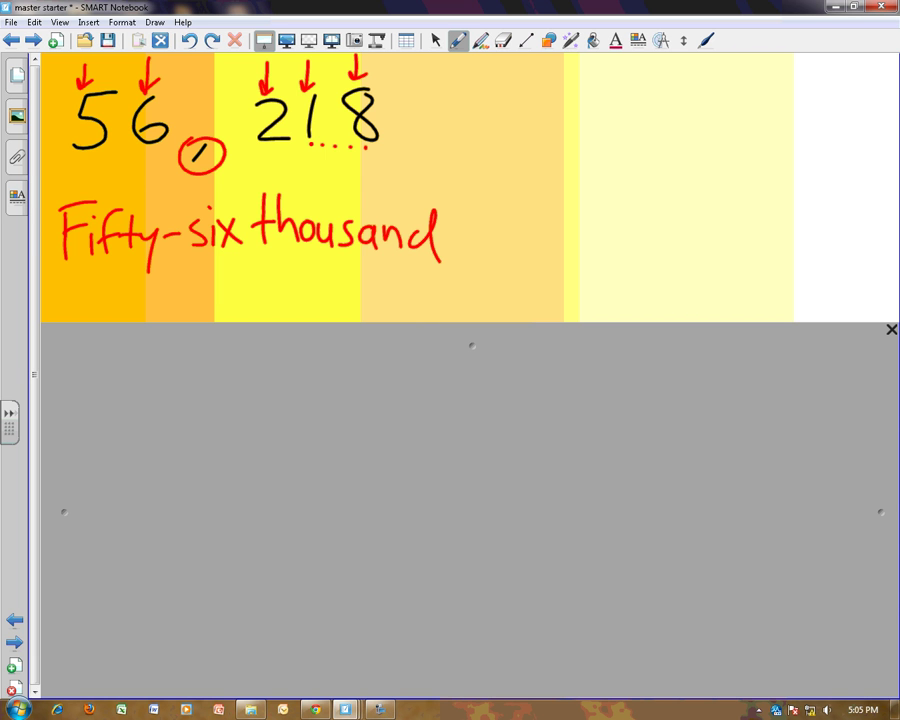
Strike through the 56 in red and continue the wording with ", two-hundred", adding an arrow pointing to the written comma.
left_click_drag(70, 153, 172, 97)
left_click_drag(476, 246, 467, 280)
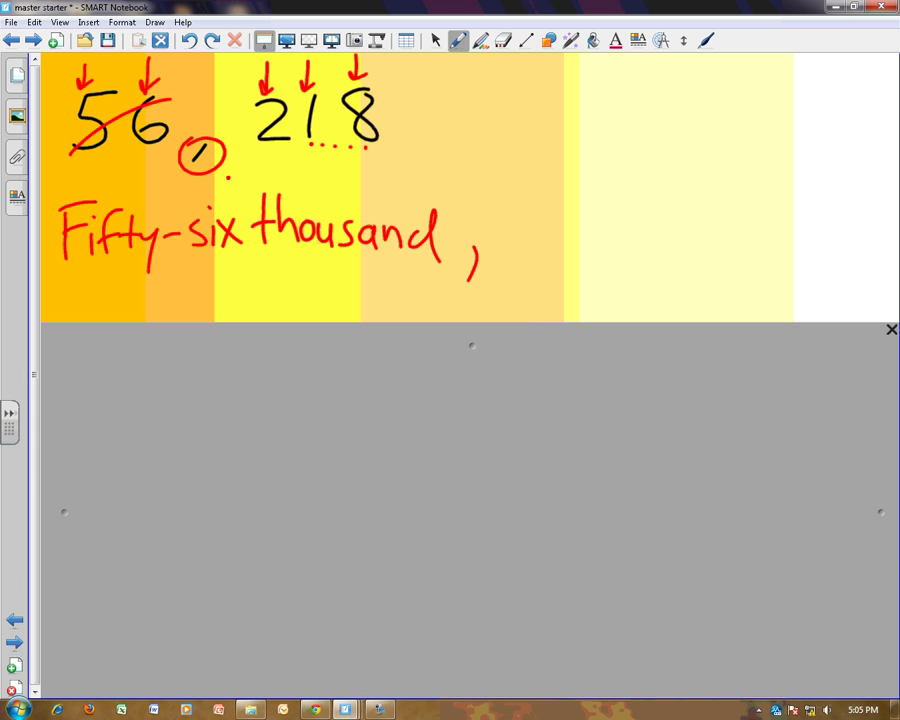
mouse_move(230, 169)
left_mouse_down()
mouse_move(440, 164)
mouse_move(516, 252)
mouse_move(530, 211)
mouse_move(566, 213)
mouse_move(652, 244)
mouse_move(734, 250)
mouse_move(756, 226)
mouse_move(776, 248)
mouse_move(804, 252)
left_mouse_up()
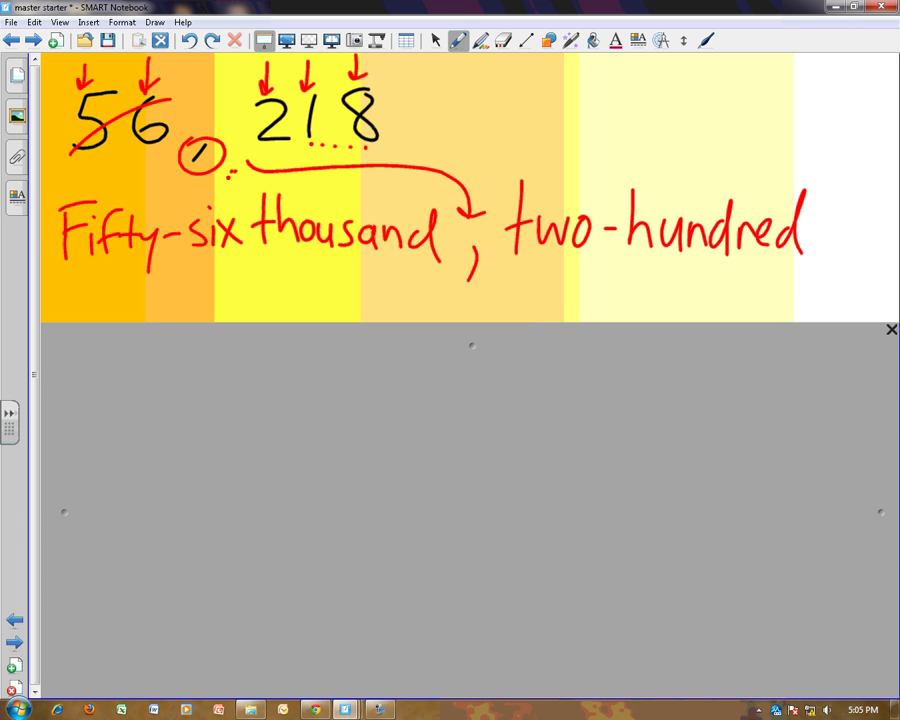
Finish the wording of 56,218 by writing "and eighteen" in red beneath "two-hundred".
mouse_move(532, 274)
left_mouse_down()
mouse_move(516, 288)
mouse_move(560, 298)
left_mouse_up()
mouse_move(578, 282)
left_mouse_down()
mouse_move(565, 290)
mouse_move(584, 258)
left_mouse_up()
mouse_move(584, 258)
left_mouse_down()
mouse_move(585, 300)
mouse_move(650, 278)
mouse_move(655, 298)
left_mouse_up()
mouse_move(666, 274)
left_mouse_down()
mouse_move(667, 298)
mouse_move(684, 292)
mouse_move(690, 306)
mouse_move(735, 300)
mouse_move(744, 283)
mouse_move(818, 302)
left_mouse_up()
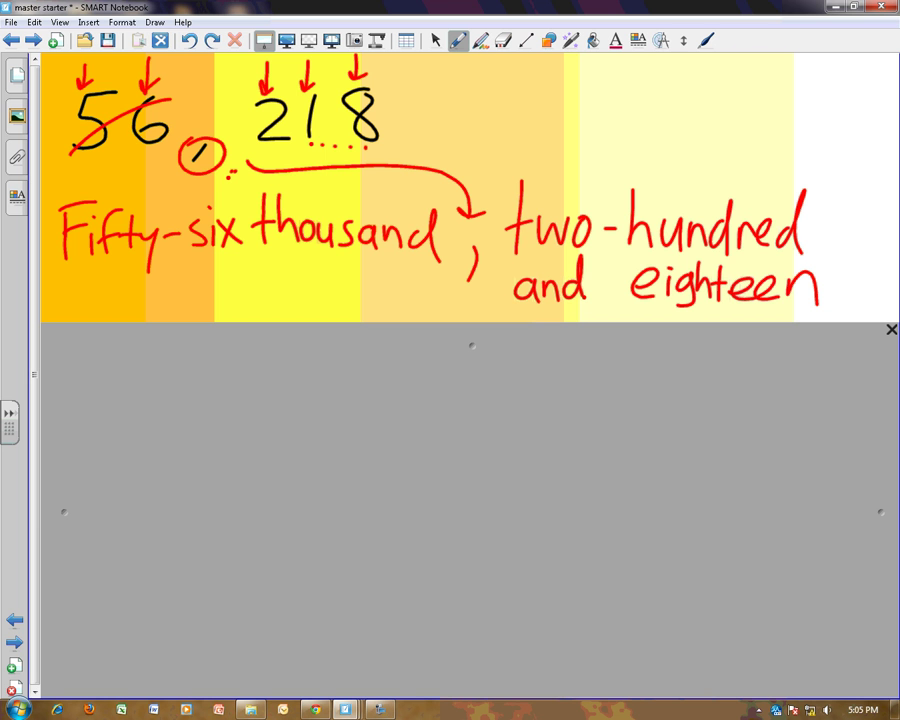
Lower the screen shade to reveal 672,801 and draw red arrows beneath the 6, 7 and 2.
left_click(436, 41)
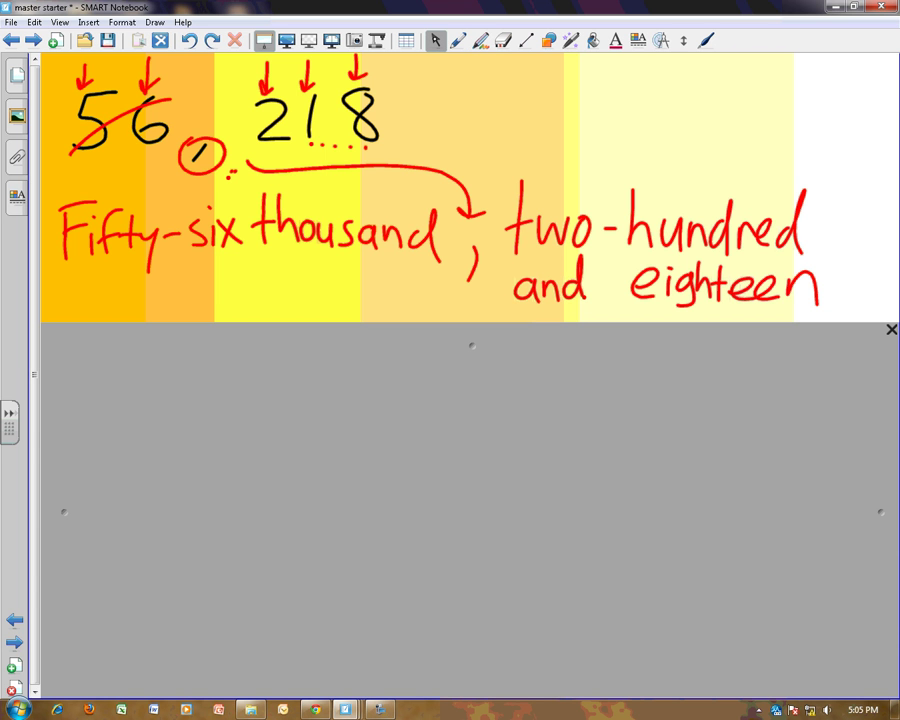
left_click_drag(472, 345, 471, 651)
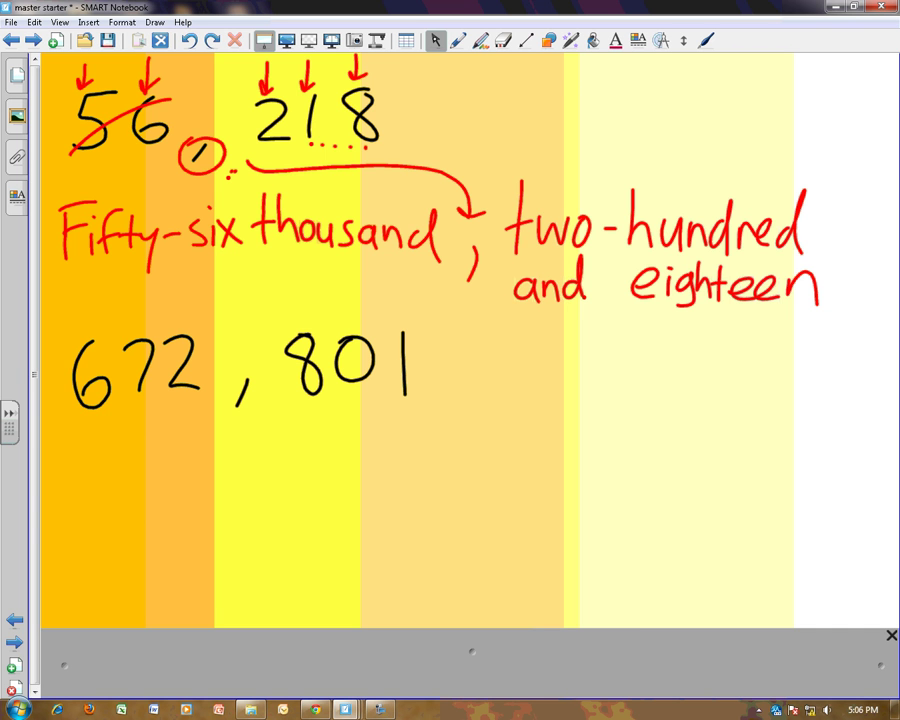
left_click(457, 41)
left_click(379, 67)
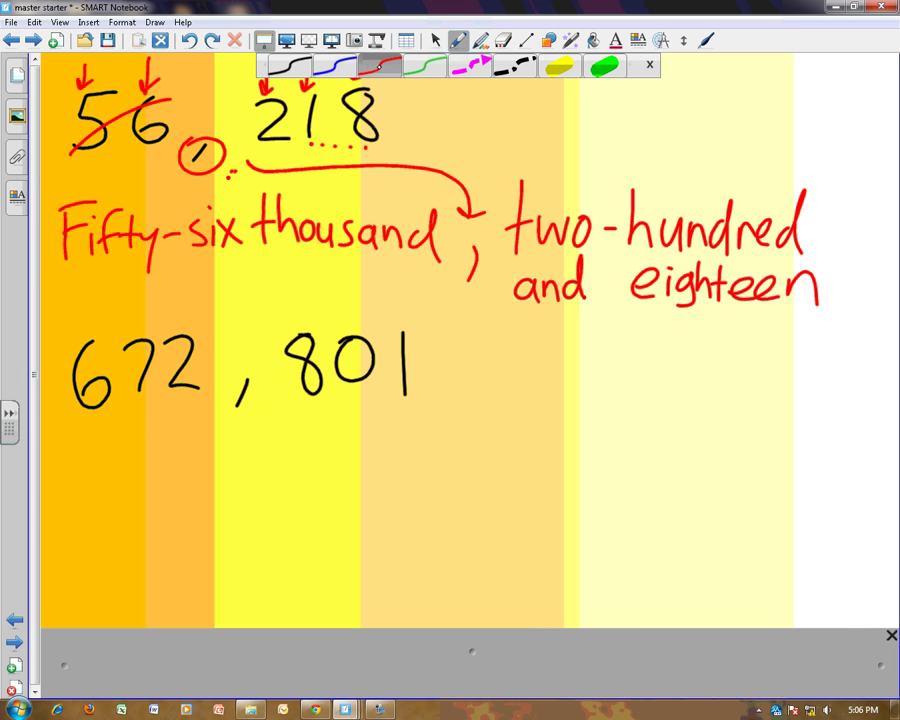
left_click(380, 65)
mouse_move(95, 448)
left_mouse_down()
mouse_move(95, 412)
mouse_move(107, 428)
mouse_move(138, 420)
mouse_move(138, 405)
left_mouse_up()
mouse_move(127, 420)
left_mouse_down()
mouse_move(183, 418)
mouse_move(183, 400)
left_mouse_up()
left_click_drag(175, 413, 191, 413)
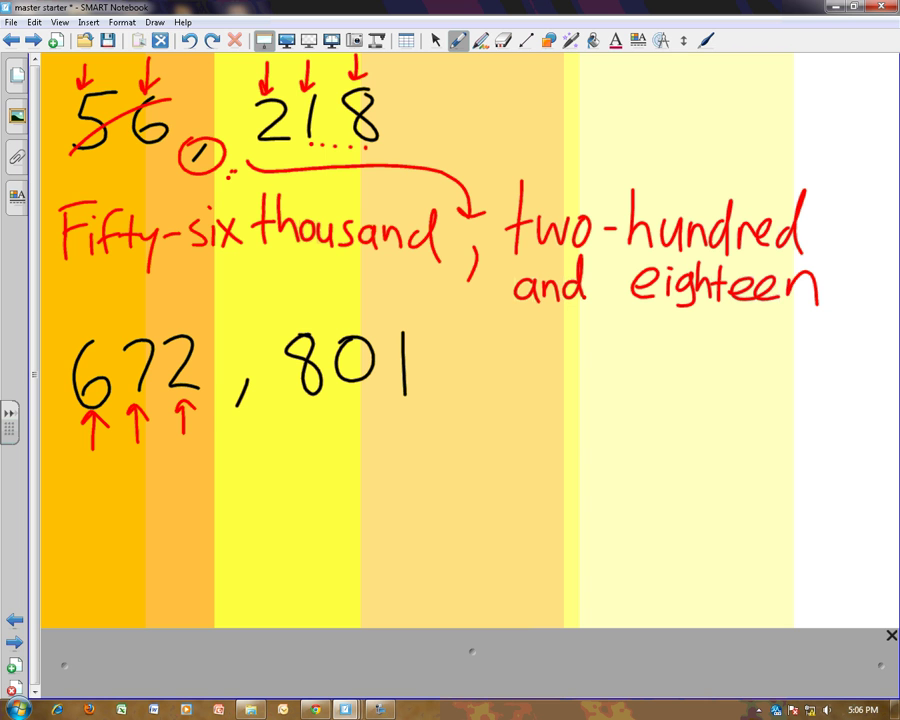
Circle the comma in 672,801 in red, with arrows beneath the 8, 0 and 1 and brackets around the 01.
left_click_drag(246, 368, 244, 370)
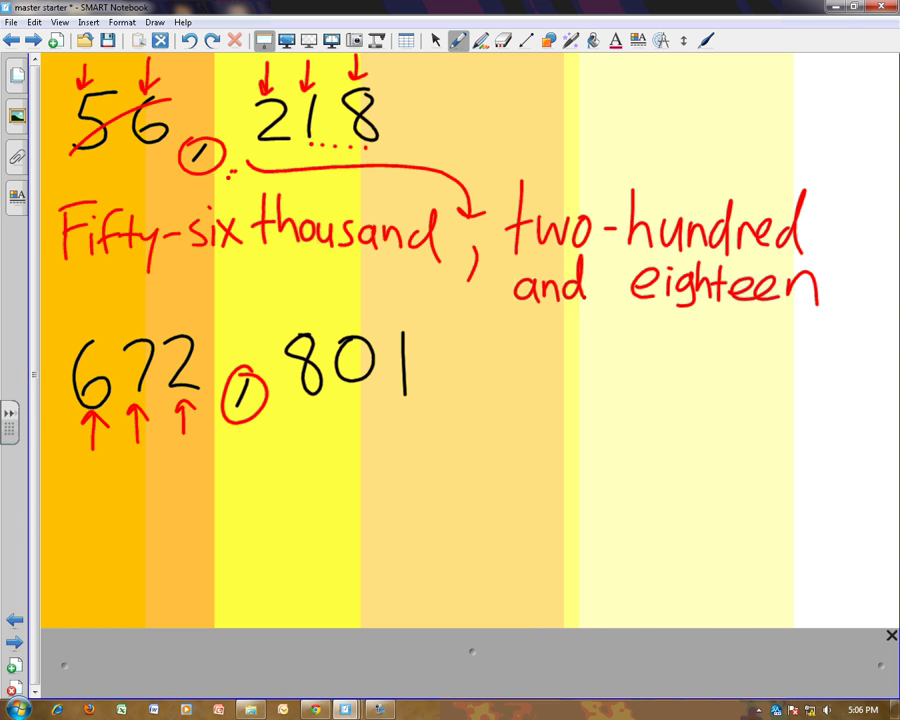
mouse_move(311, 446)
left_mouse_down()
mouse_move(310, 412)
mouse_move(322, 426)
mouse_move(362, 400)
mouse_move(372, 405)
left_mouse_up()
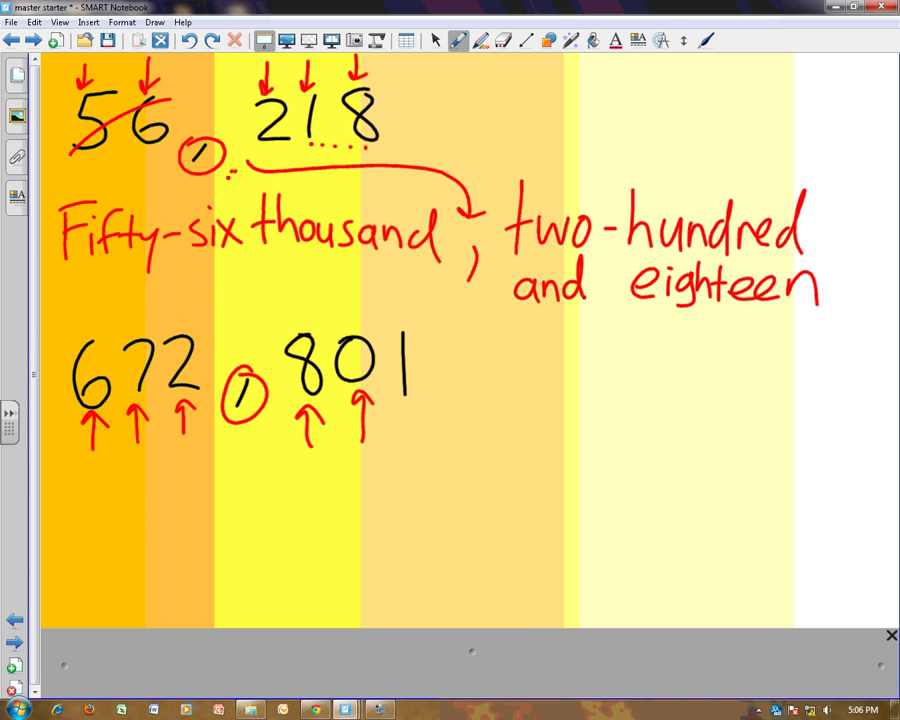
left_click_drag(407, 446, 407, 408)
left_click_drag(397, 421, 417, 418)
left_click_drag(374, 307, 332, 350)
left_click_drag(426, 327, 437, 368)
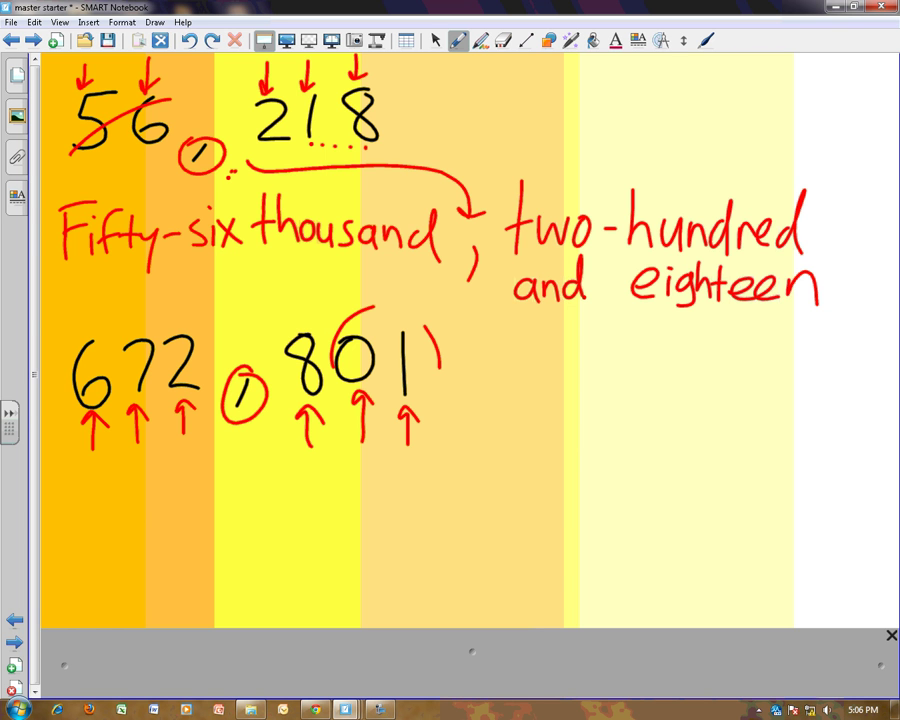
Hide the screen shade and write "Six-hundred" beneath 672,801 with the blue pen.
left_click(436, 41)
left_click(458, 40)
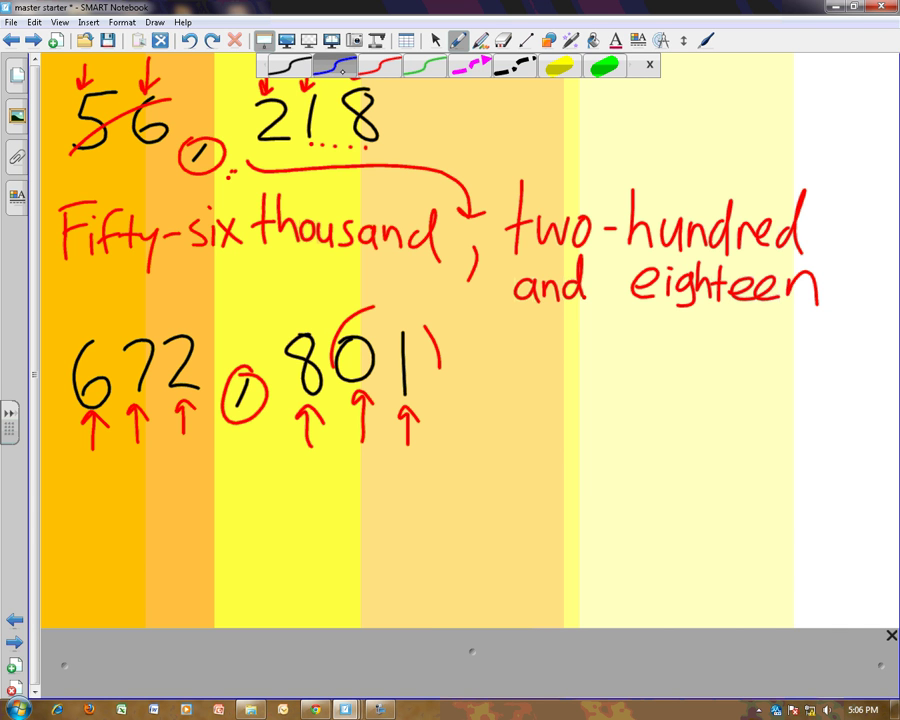
left_click(263, 40)
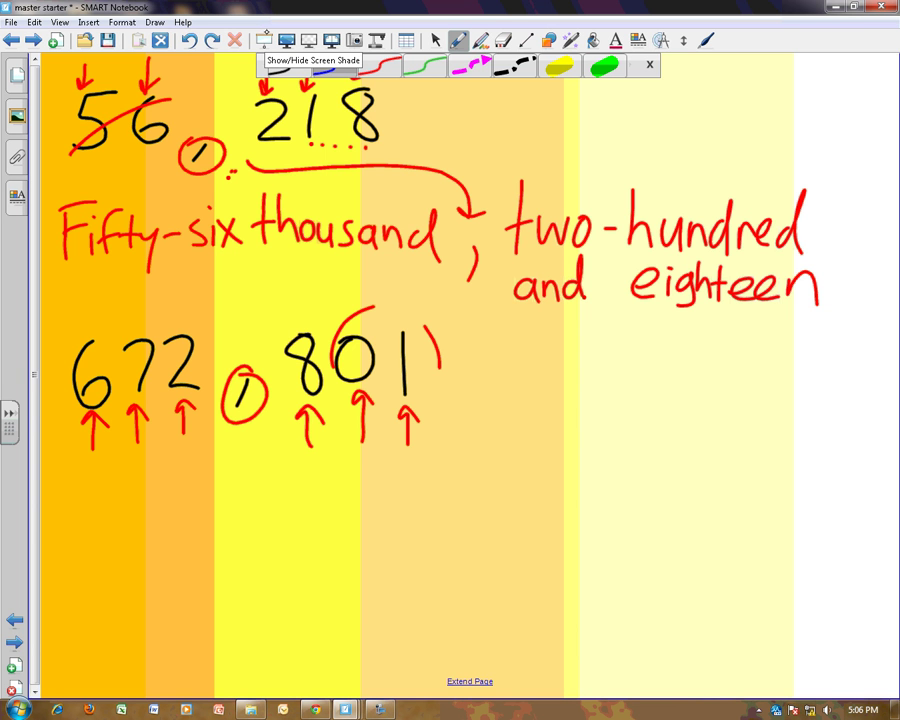
left_click_drag(83, 485, 70, 534)
left_click_drag(103, 499, 108, 532)
left_click(98, 485)
left_click_drag(111, 496, 140, 532)
mouse_move(138, 497)
left_mouse_down()
mouse_move(113, 533)
mouse_move(165, 505)
left_mouse_up()
mouse_move(180, 472)
left_mouse_down()
mouse_move(180, 530)
mouse_move(196, 530)
left_mouse_up()
mouse_move(200, 496)
left_mouse_down()
mouse_move(207, 520)
mouse_move(288, 530)
left_mouse_up()
mouse_move(288, 512)
left_mouse_down()
mouse_move(302, 500)
mouse_move(324, 528)
mouse_move(346, 528)
left_mouse_up()
left_click_drag(358, 470, 364, 535)
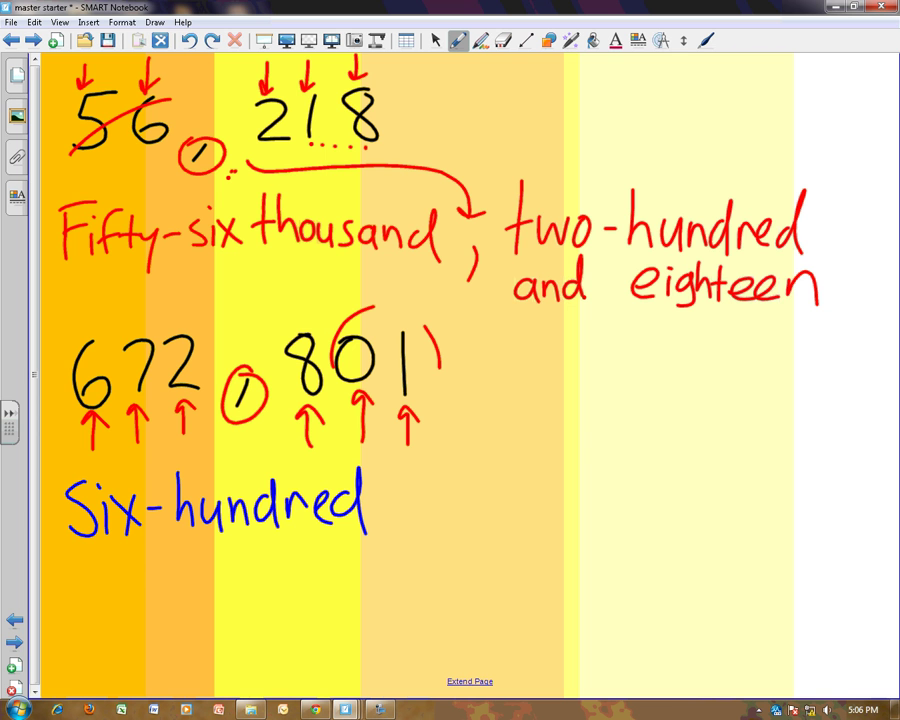
Continue the blue wording after "Six-hundred" with "and seventy".
mouse_move(416, 488)
left_mouse_down()
mouse_move(402, 512)
mouse_move(420, 515)
left_mouse_up()
mouse_move(428, 486)
left_mouse_down()
mouse_move(428, 516)
mouse_move(450, 516)
left_mouse_up()
left_click_drag(472, 490, 460, 514)
left_click_drag(483, 457, 486, 515)
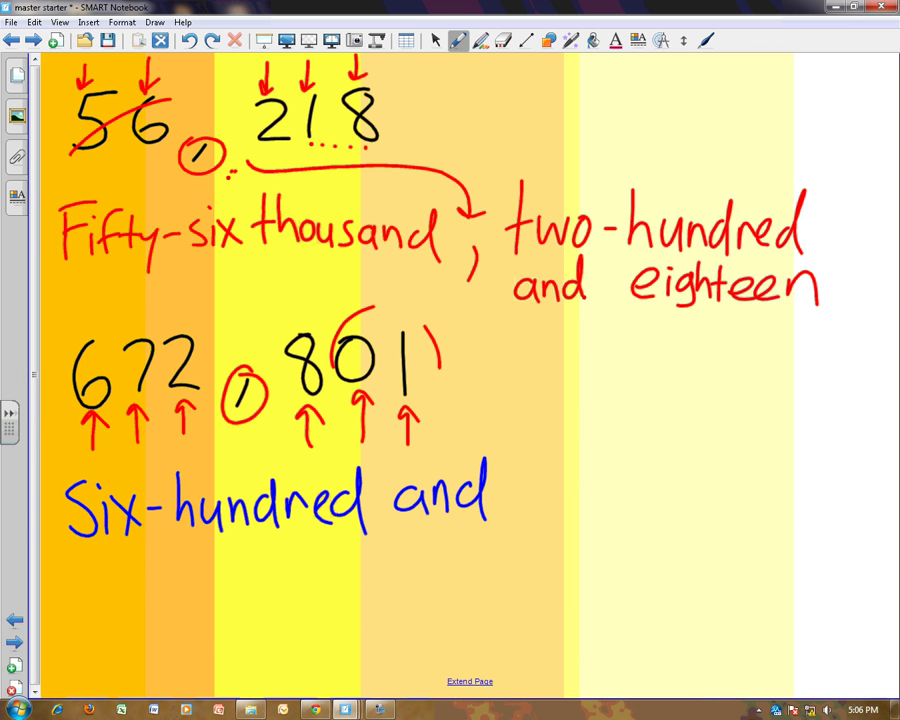
mouse_move(547, 481)
left_mouse_down()
mouse_move(531, 503)
mouse_move(572, 501)
mouse_move(600, 480)
mouse_move(627, 499)
mouse_move(646, 486)
mouse_move(655, 505)
left_mouse_up()
mouse_move(668, 468)
left_mouse_down()
mouse_move(670, 505)
mouse_move(680, 482)
mouse_move(694, 502)
left_mouse_up()
left_click_drag(712, 472, 688, 560)
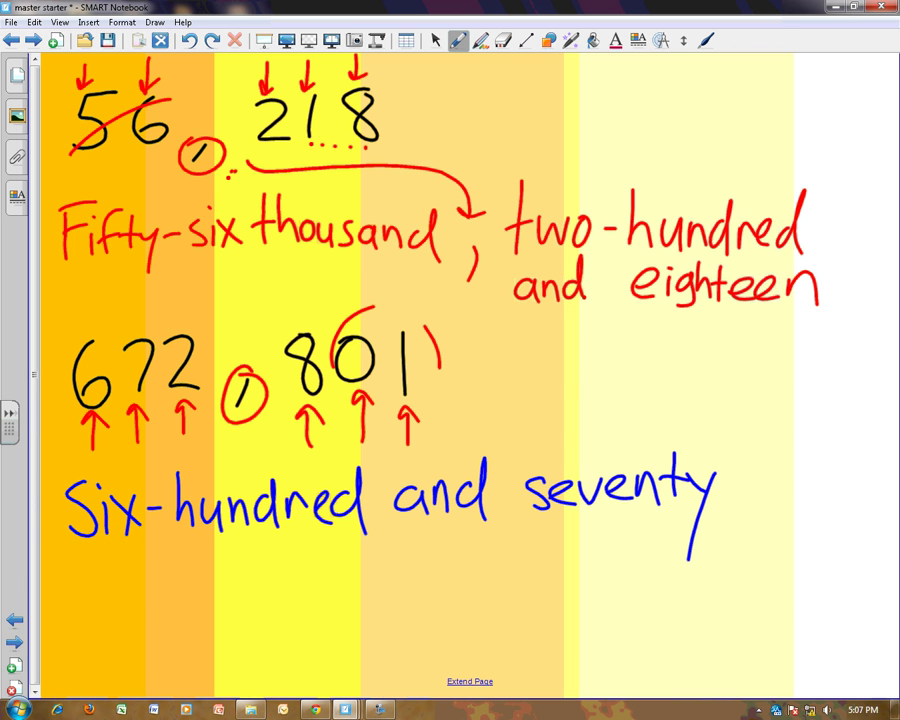
Add "-two" after "seventy" and write "thousand" in blue on the line below.
mouse_move(718, 486)
left_mouse_down()
mouse_move(743, 486)
mouse_move(759, 508)
left_mouse_up()
left_click_drag(746, 478, 813, 478)
mouse_move(831, 482)
left_mouse_down()
mouse_move(820, 502)
mouse_move(834, 463)
left_mouse_up()
mouse_move(100, 556)
left_mouse_down()
mouse_move(93, 608)
mouse_move(110, 578)
mouse_move(140, 608)
mouse_move(272, 602)
mouse_move(294, 566)
mouse_move(296, 585)
left_mouse_up()
left_click_drag(312, 560, 317, 578)
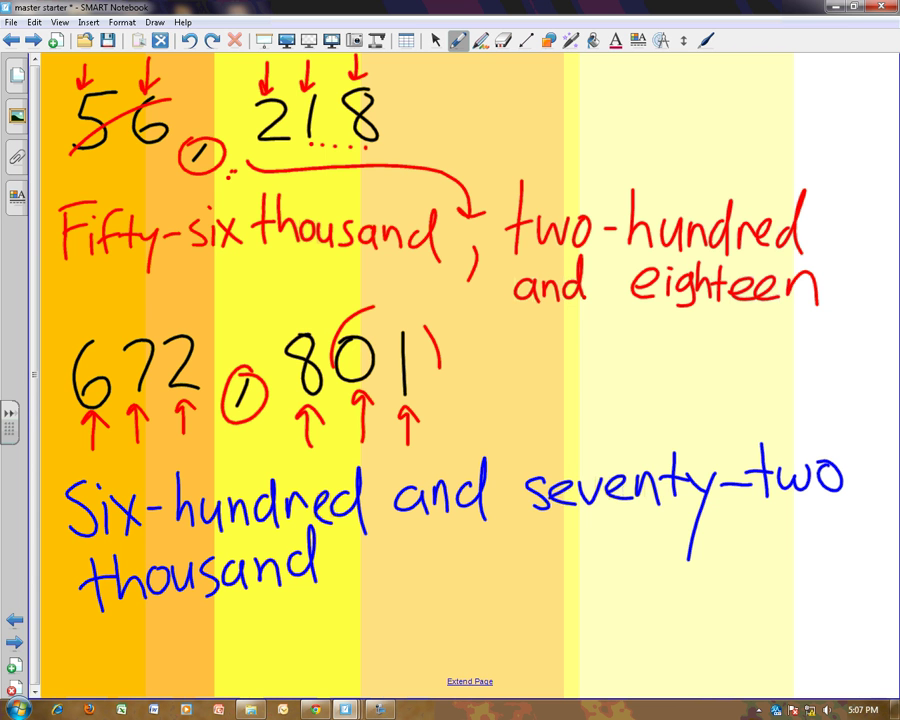
Cross out the 6, 7 and 2 in blue and place a tick above each matching word.
mouse_move(98, 362)
left_mouse_down()
mouse_move(80, 400)
mouse_move(128, 372)
left_mouse_up()
left_click_drag(103, 458, 126, 452)
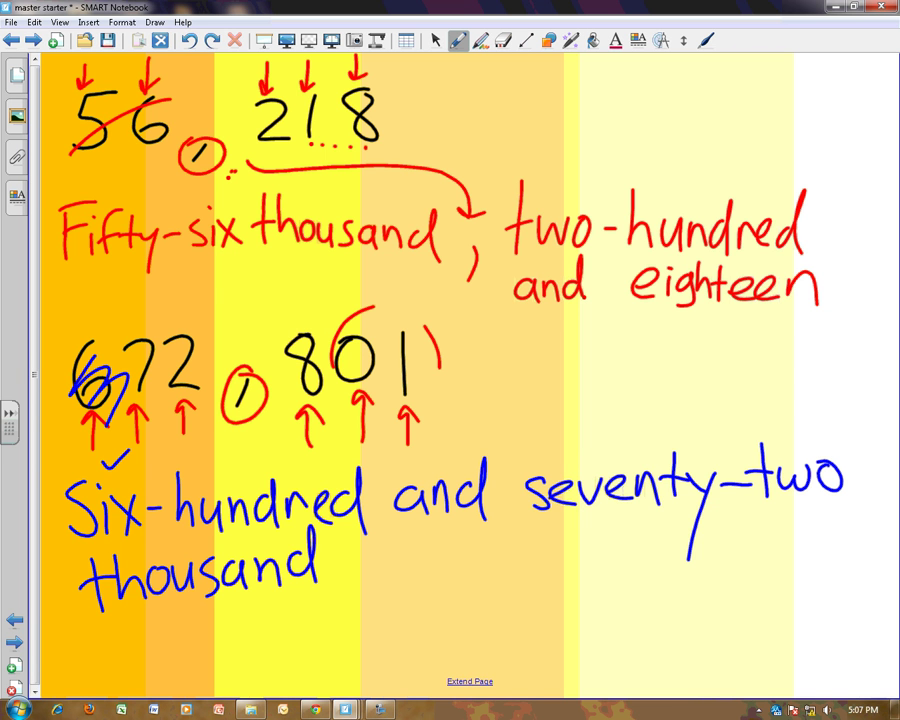
left_click_drag(157, 350, 137, 392)
left_click_drag(562, 445, 595, 427)
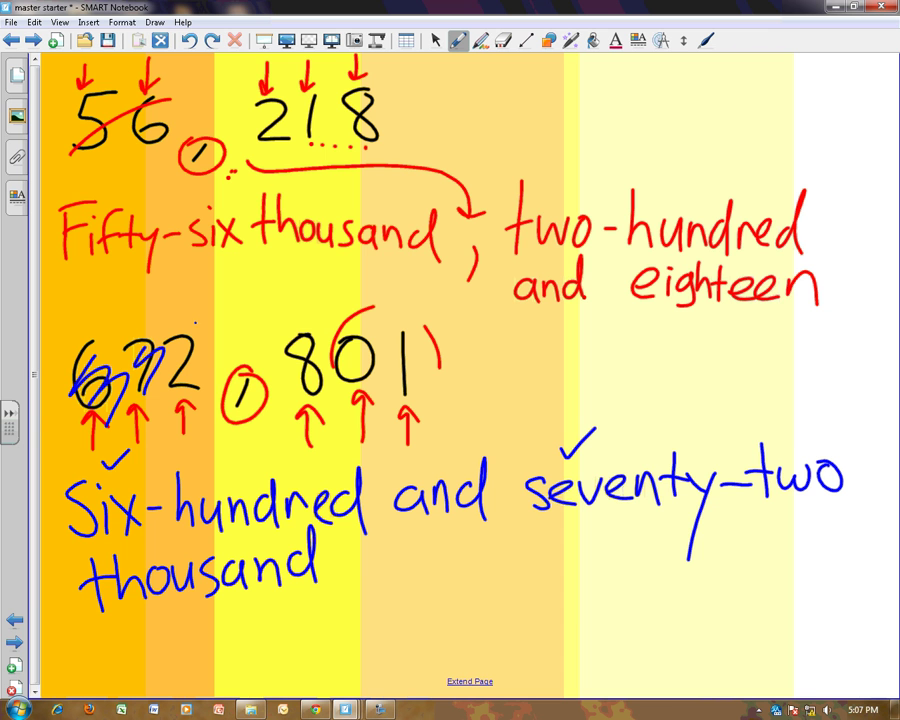
left_click_drag(195, 322, 172, 384)
left_click_drag(788, 428, 825, 407)
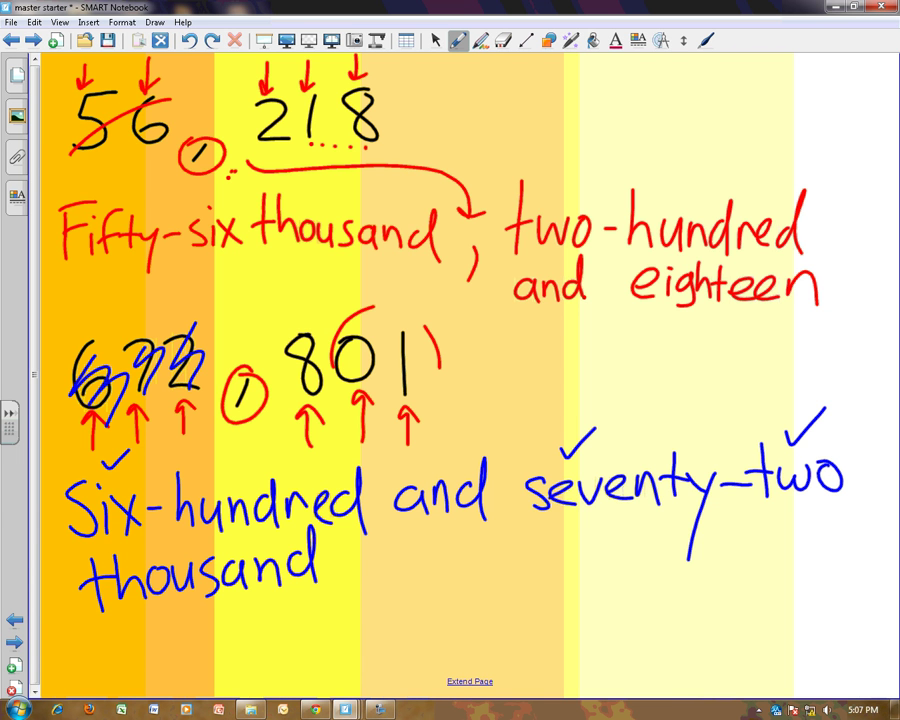
Continue the wording with ", eight hundred", marking a blue arrow above the comma in 672,801 and crossing out the 8.
left_click_drag(362, 579, 350, 602)
mouse_move(248, 333)
left_mouse_down()
mouse_move(248, 352)
mouse_move(259, 341)
left_mouse_up()
mouse_move(402, 570)
left_mouse_down()
mouse_move(423, 584)
mouse_move(468, 585)
mouse_move(455, 602)
left_mouse_up()
mouse_move(481, 556)
left_mouse_down()
mouse_move(480, 568)
mouse_move(521, 578)
left_mouse_up()
mouse_move(510, 552)
left_mouse_down()
mouse_move(530, 551)
mouse_move(563, 575)
mouse_move(718, 575)
left_mouse_up()
mouse_move(735, 562)
left_mouse_down()
mouse_move(720, 578)
mouse_move(738, 600)
left_mouse_up()
mouse_move(305, 345)
left_mouse_down()
mouse_move(300, 372)
mouse_move(318, 395)
left_mouse_up()
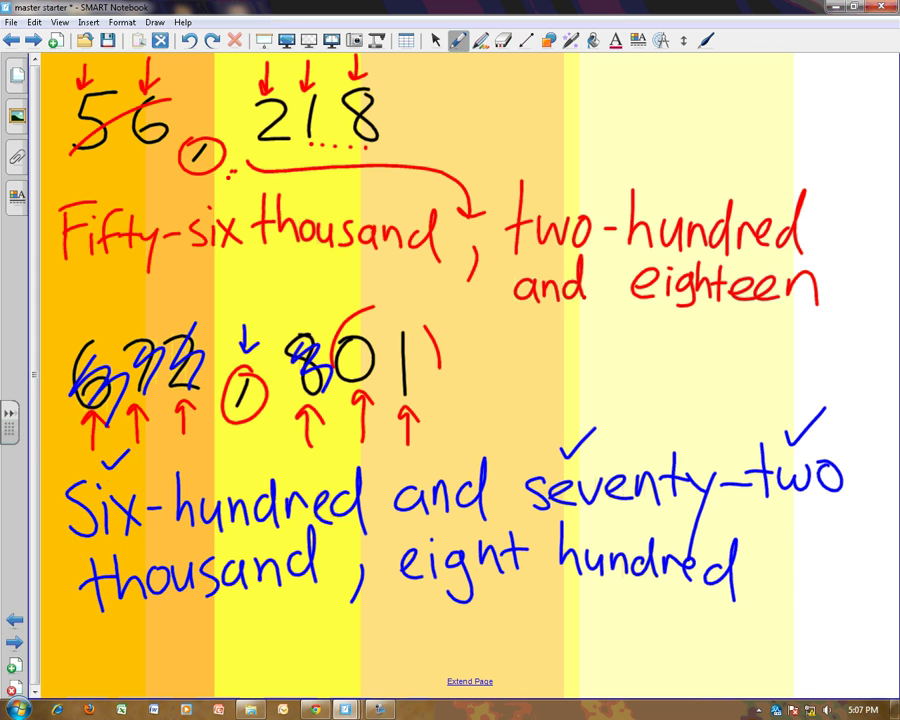
Finish the wording of 672,801 with "and one." in blue.
mouse_move(800, 566)
left_mouse_down()
mouse_move(778, 566)
mouse_move(804, 590)
mouse_move(833, 590)
left_mouse_up()
left_click_drag(855, 545, 858, 610)
mouse_move(242, 628)
left_mouse_down()
mouse_move(290, 648)
mouse_move(318, 622)
mouse_move(330, 646)
left_mouse_up()
left_click(352, 632)
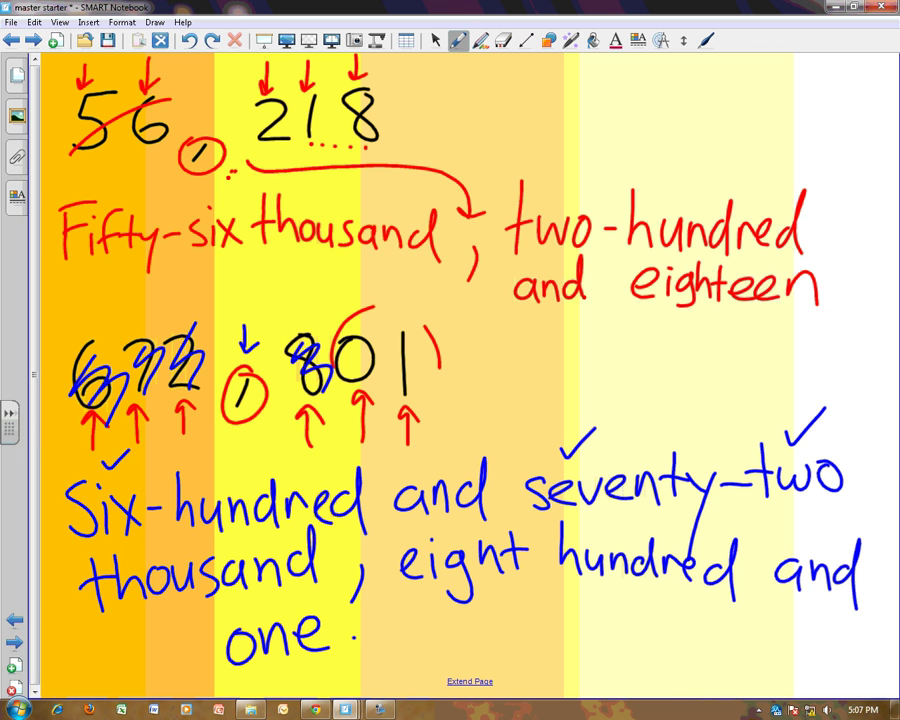
Advance to the next page and write 789,206 in black across its upper part.
left_click(436, 40)
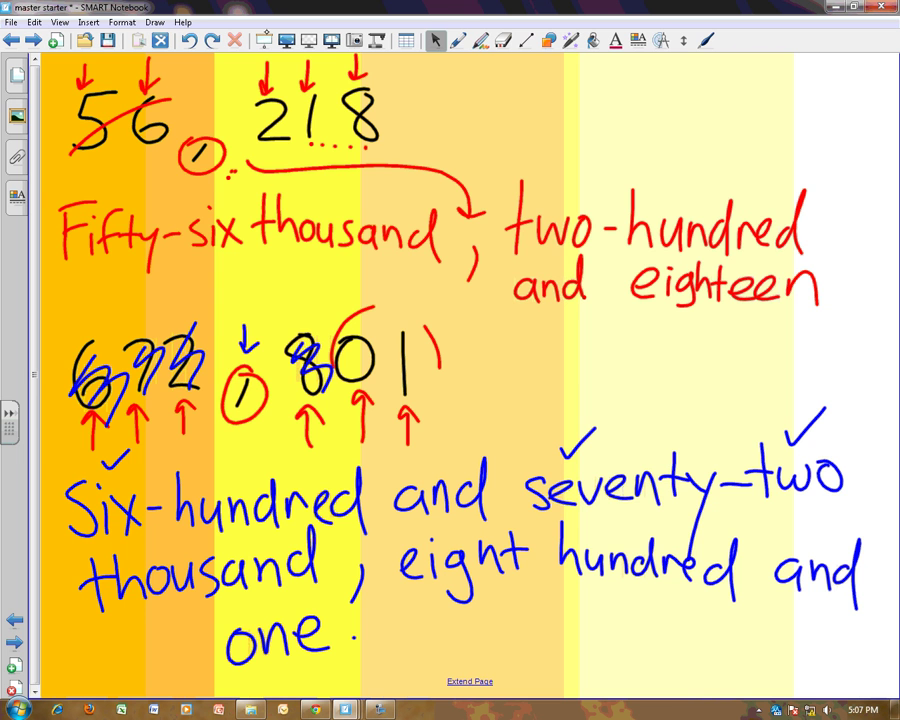
left_click(458, 40)
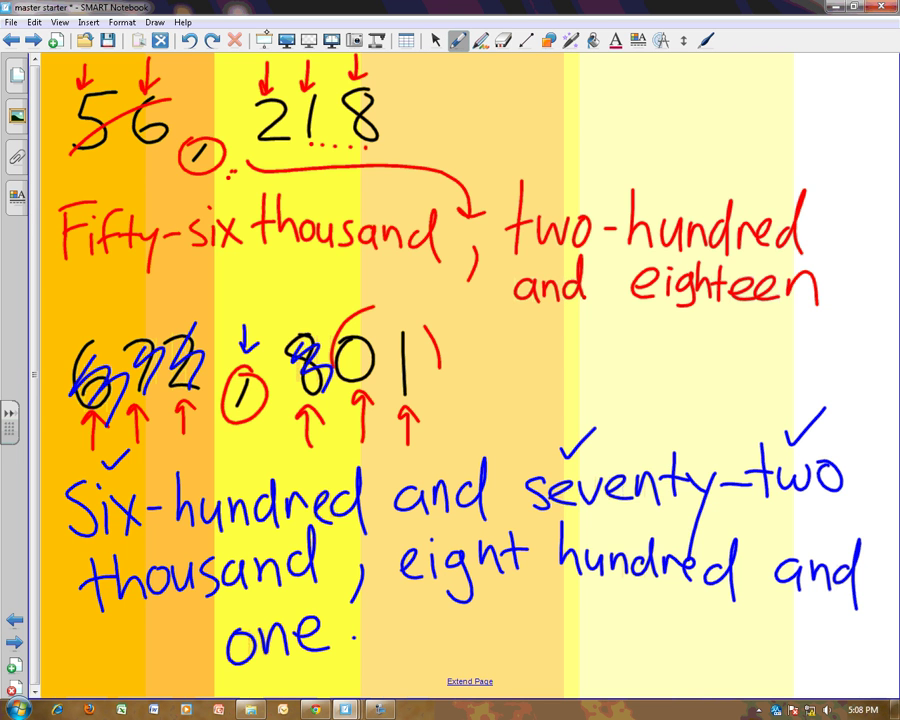
left_click(33, 40)
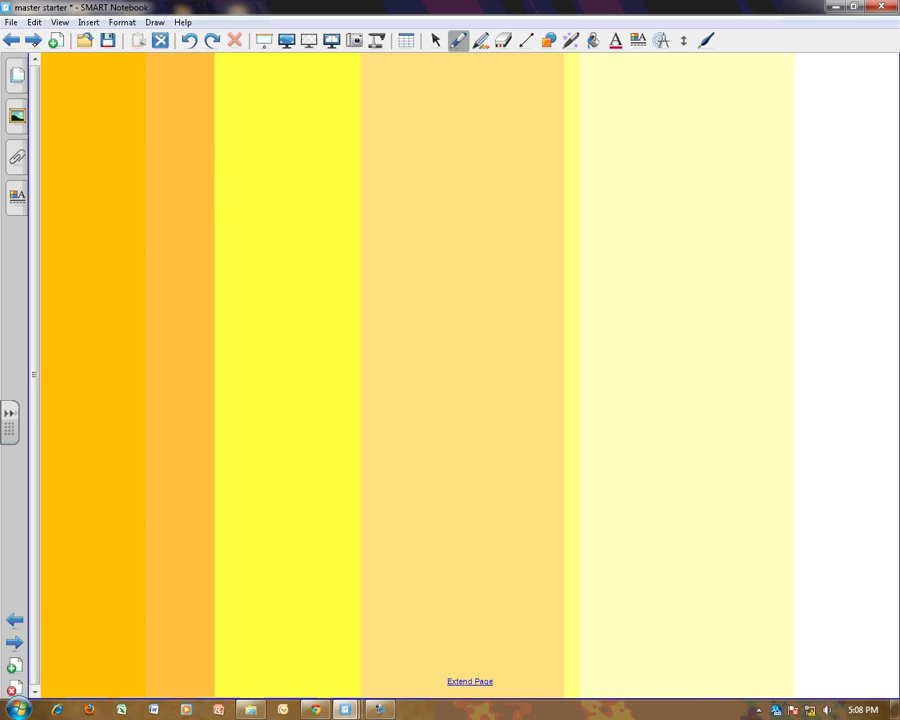
left_click_drag(89, 156, 111, 223)
left_click_drag(212, 142, 226, 146)
left_click_drag(290, 140, 289, 215)
left_click_drag(325, 196, 320, 222)
mouse_move(366, 148)
left_mouse_down()
mouse_move(403, 161)
mouse_move(421, 196)
left_mouse_up()
left_click_drag(472, 132, 468, 134)
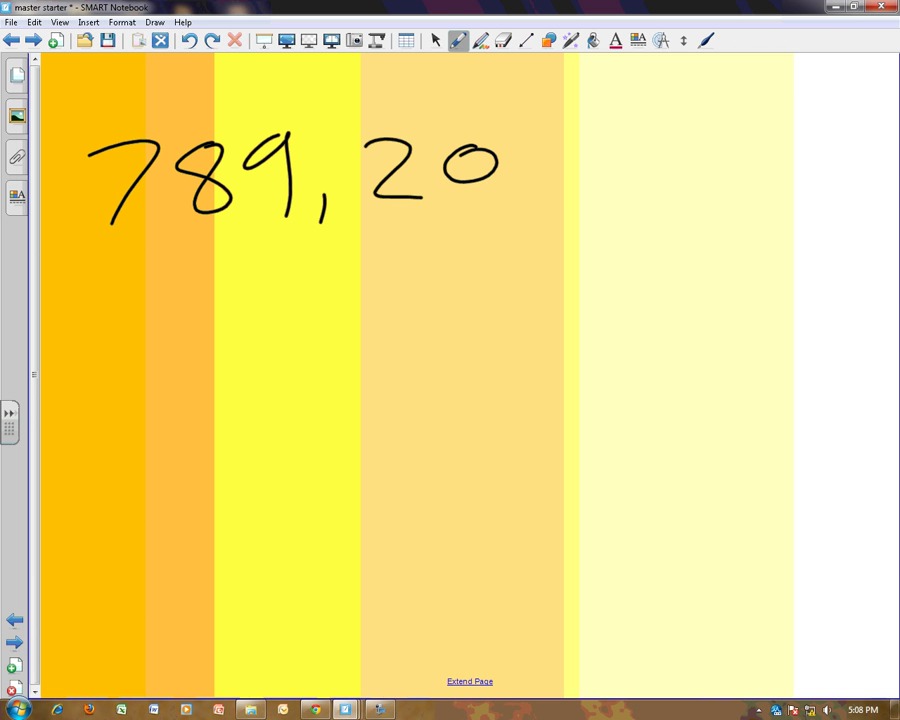
left_click_drag(557, 130, 522, 172)
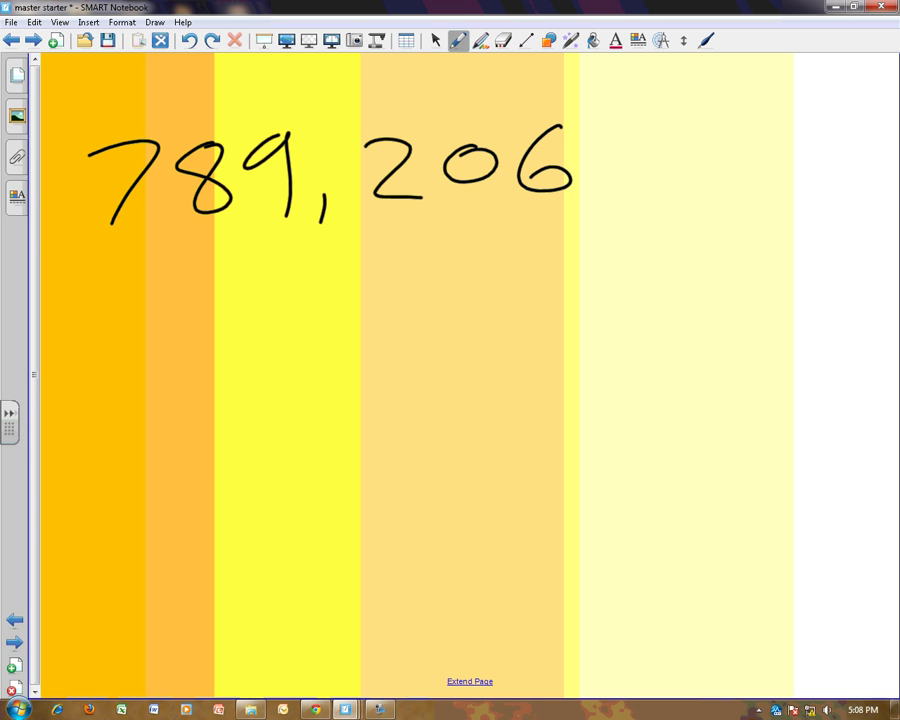
Write 901,244 in black below 789,206 and return to the selection tool.
left_click_drag(145, 413, 150, 501)
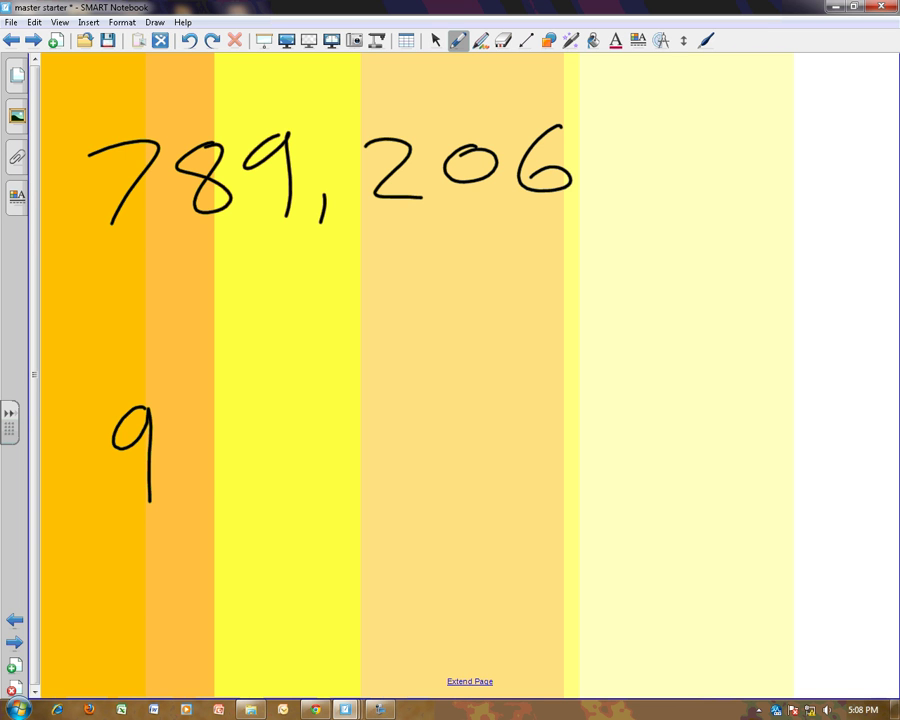
mouse_move(208, 411)
left_mouse_down()
mouse_move(202, 418)
mouse_move(212, 413)
left_mouse_up()
left_click_drag(281, 392, 279, 480)
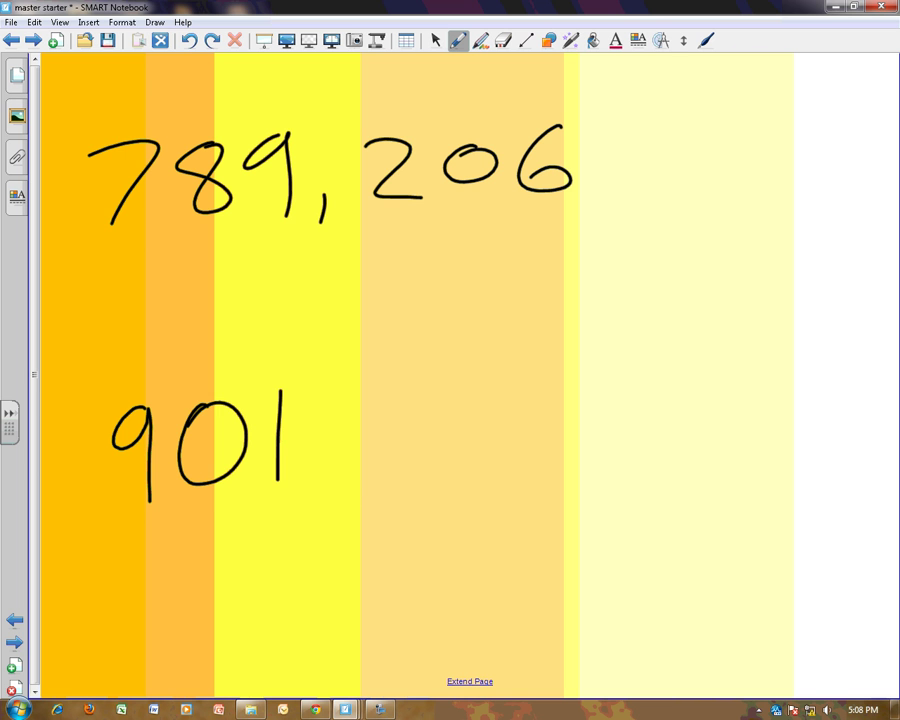
left_click_drag(355, 452, 349, 504)
left_click_drag(393, 398, 451, 460)
mouse_move(478, 390)
left_mouse_down()
mouse_move(468, 440)
mouse_move(540, 432)
left_mouse_up()
left_click_drag(525, 388, 527, 466)
mouse_move(562, 384)
left_mouse_down()
mouse_move(641, 404)
mouse_move(599, 471)
left_mouse_up()
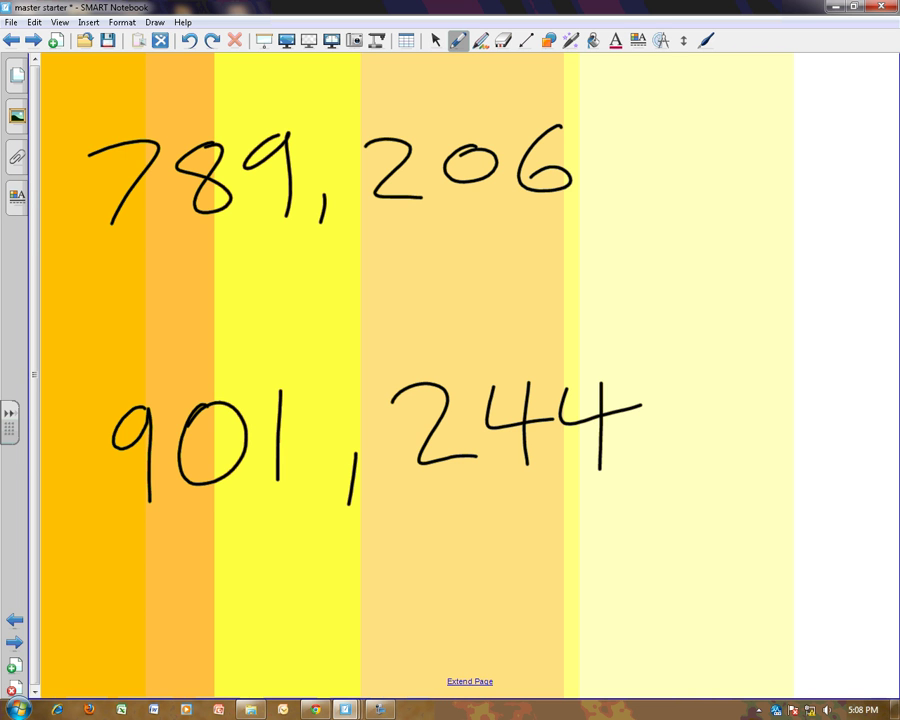
left_click(436, 41)
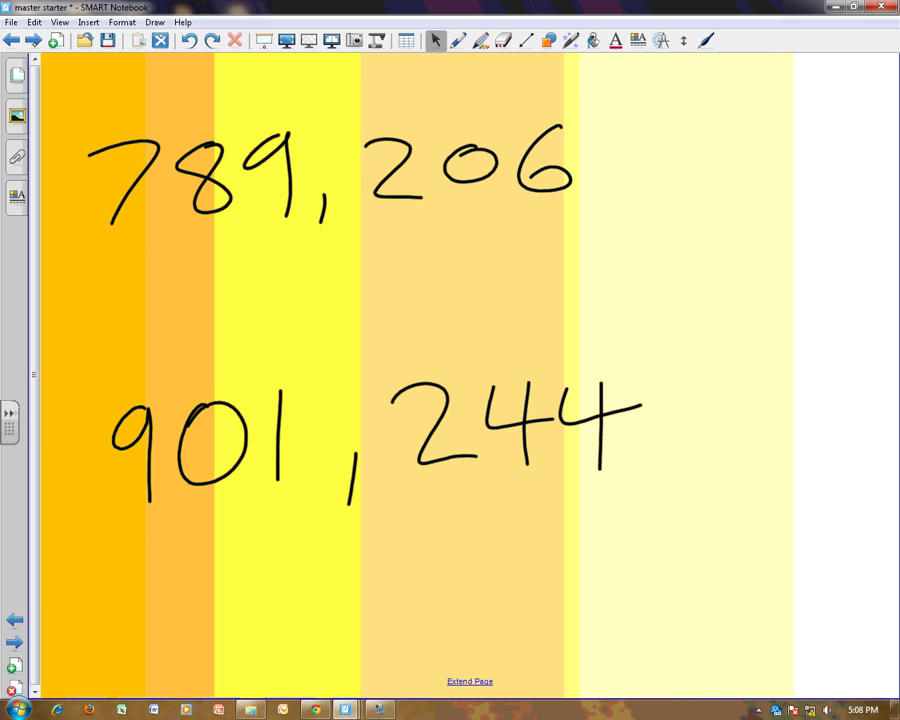